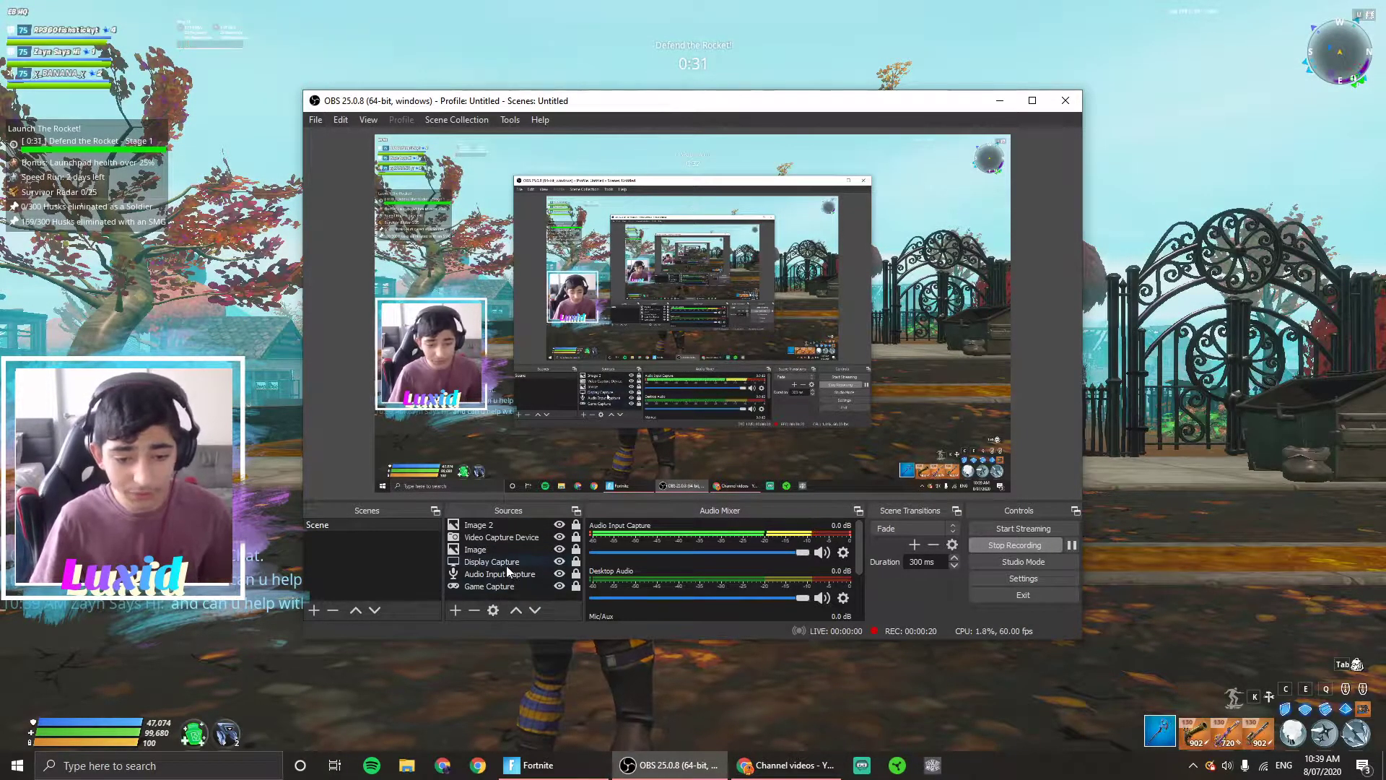
Step: Switch from OBS to Chrome and open a new browser tab
{"action": "left_click", "coordinate": [787, 765]}
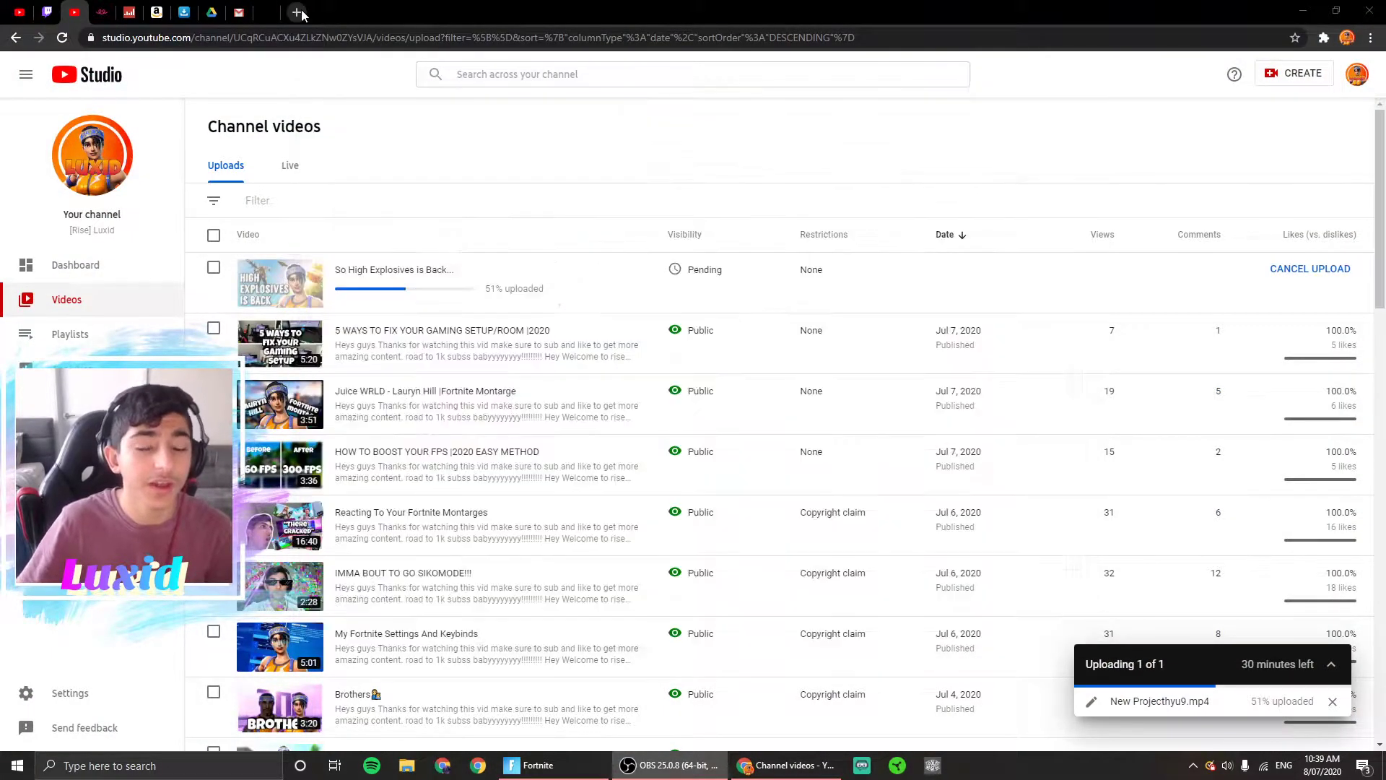
{"action": "left_click", "coordinate": [298, 12]}
Step: Search 'frame box png maker' and open Pngtree's Frame Maker PNG results, closing the sale popup
{"action": "left_click", "coordinate": [303, 38]}
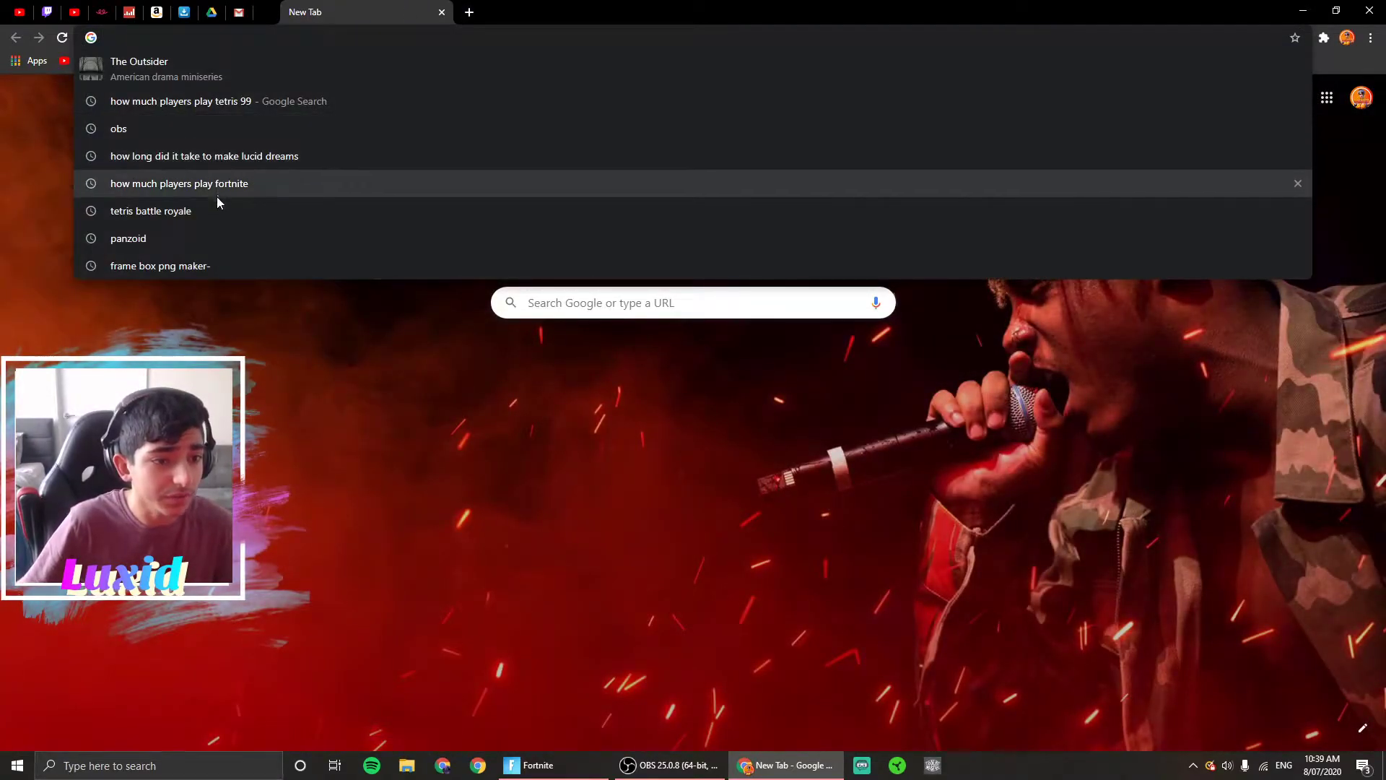
{"action": "left_click", "coordinate": [170, 267]}
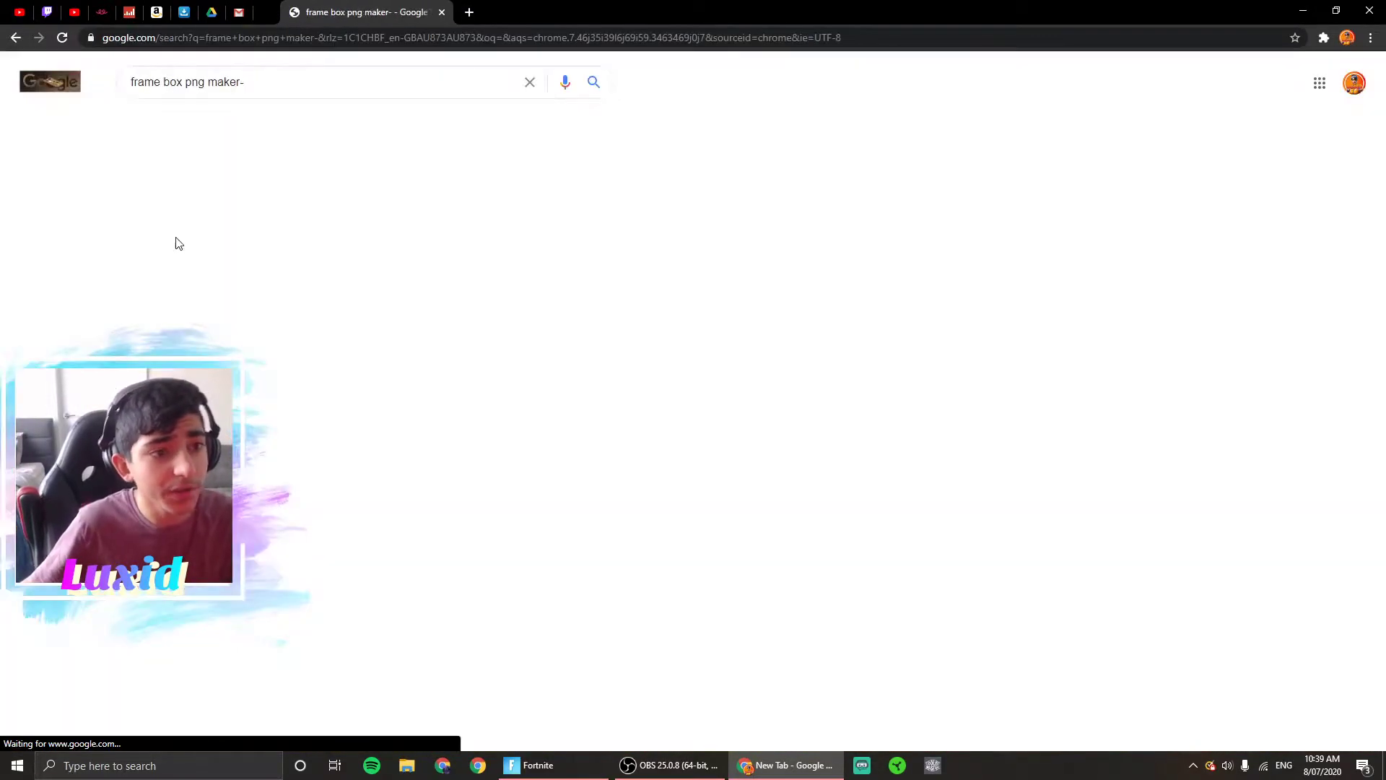
{"action": "left_click", "coordinate": [242, 203]}
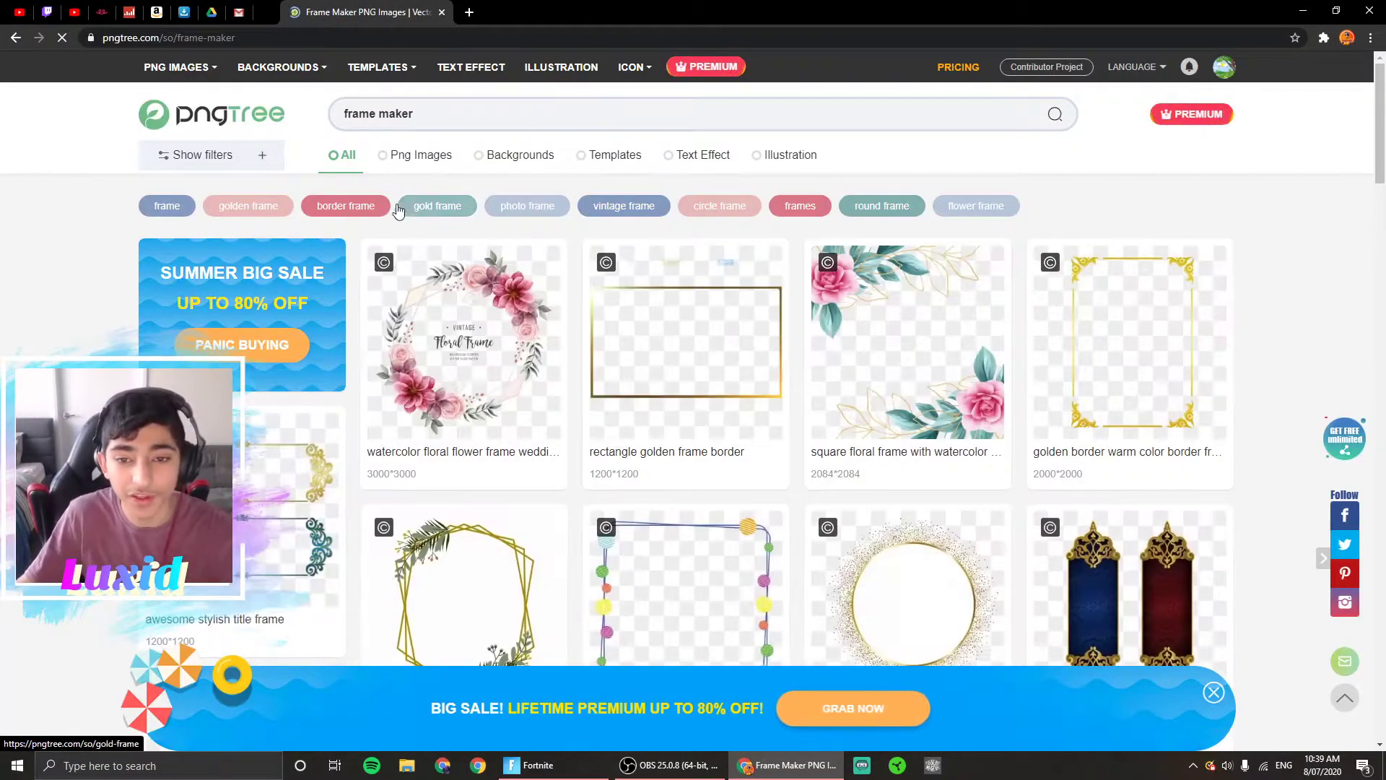
{"action": "scroll", "coordinate": [978, 324], "scroll_direction": "down", "scroll_amount": 5}
{"action": "left_click", "coordinate": [992, 262]}
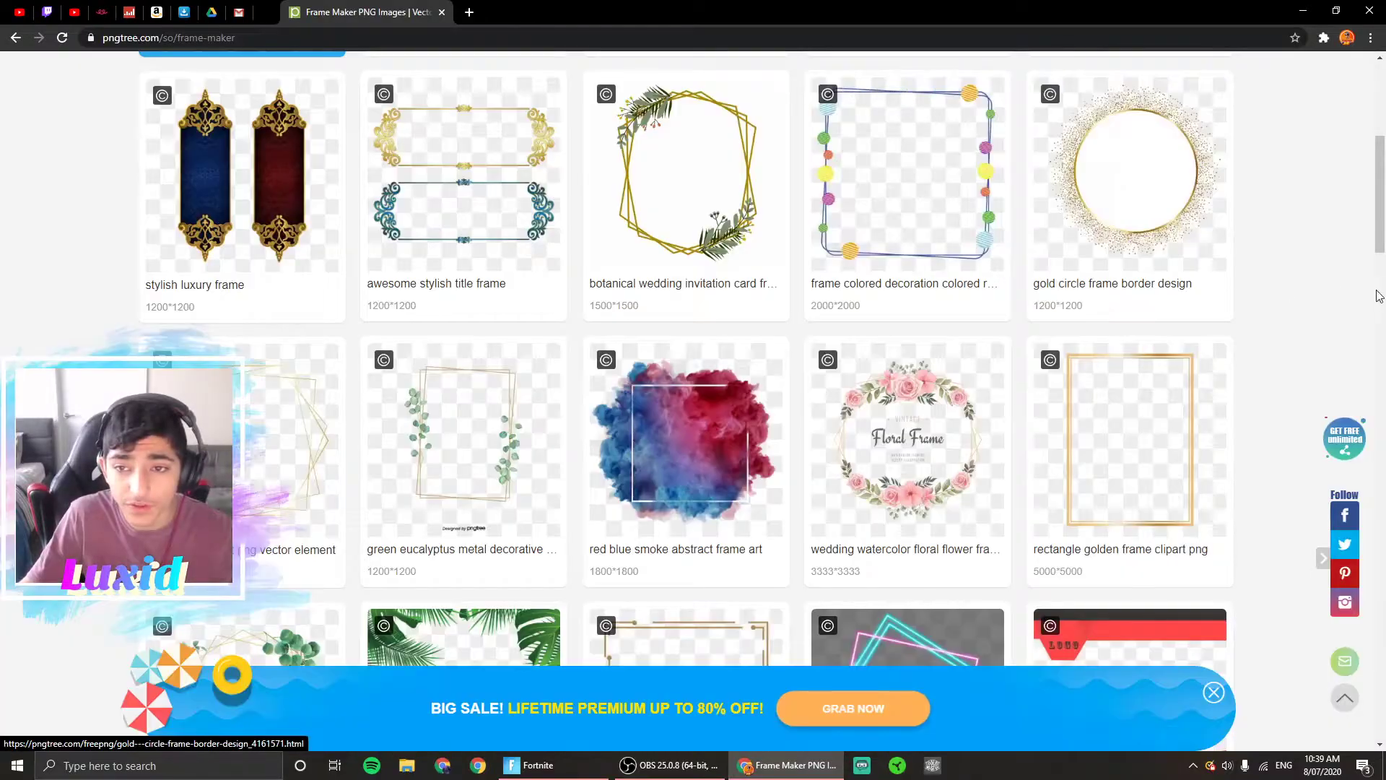
{"action": "scroll", "coordinate": [991, 262], "scroll_direction": "up", "scroll_amount": 5}
{"action": "mouse_move", "coordinate": [1222, 65]}
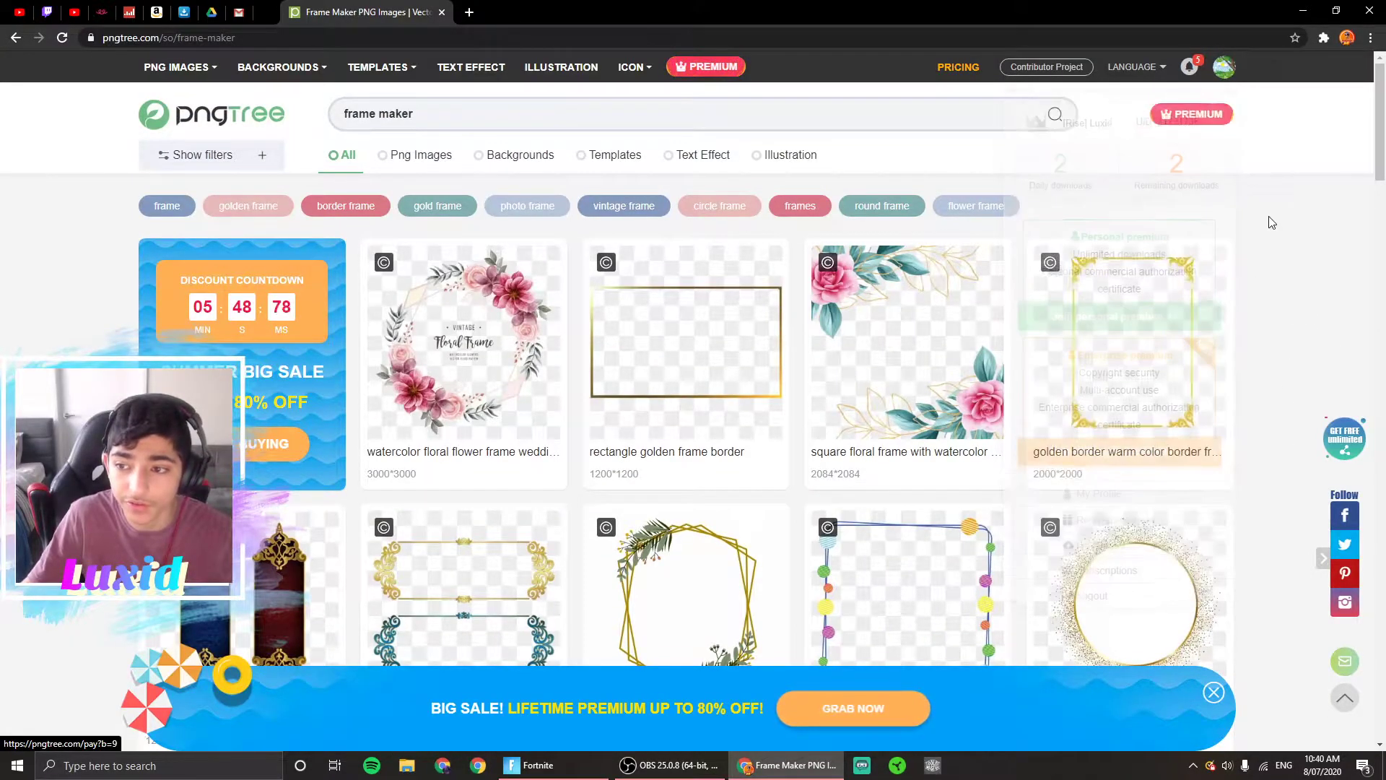
{"action": "scroll", "coordinate": [289, 361], "scroll_direction": "down", "scroll_amount": 1}
{"action": "scroll", "coordinate": [266, 395], "scroll_direction": "down", "scroll_amount": 5}
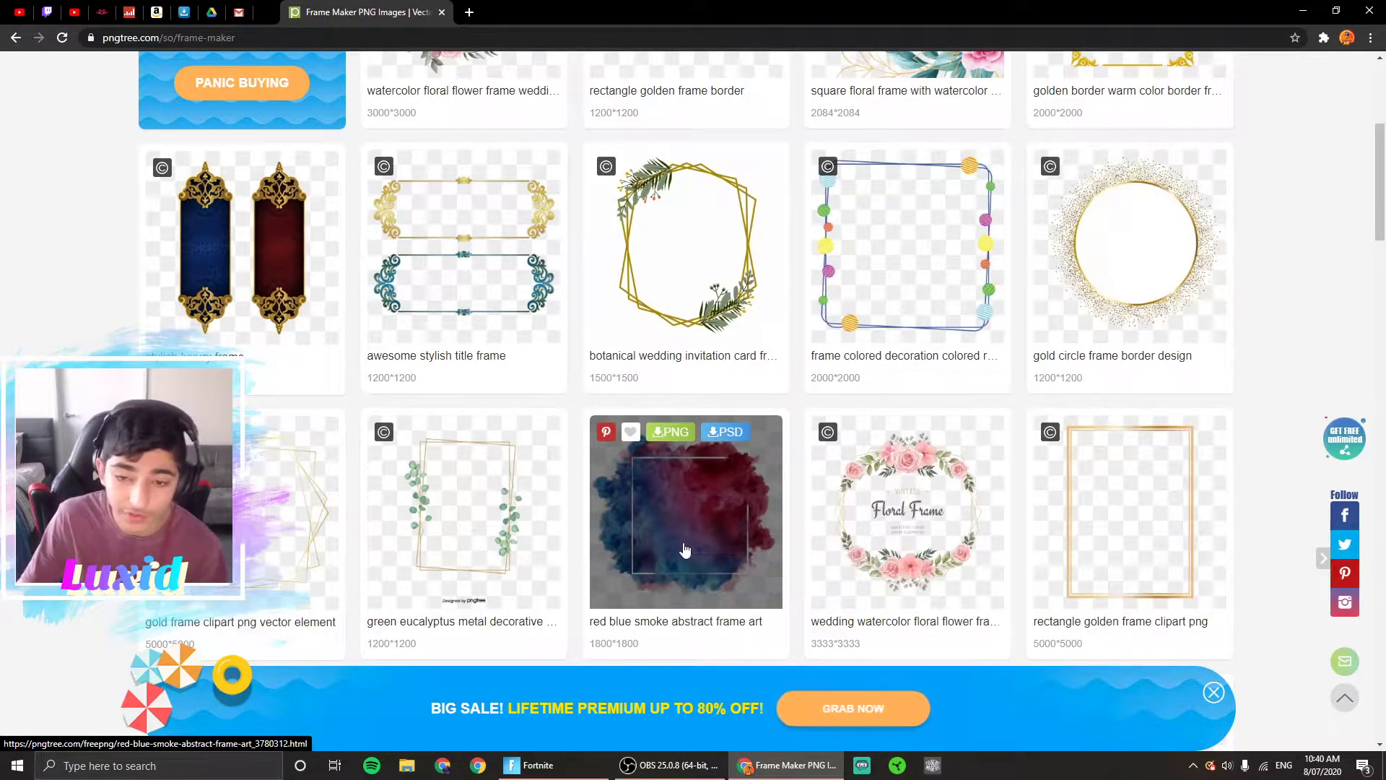
Step: Download the red blue smoke frame as PNG, then close the download window and BIG SALE banner
{"action": "left_click", "coordinate": [681, 433]}
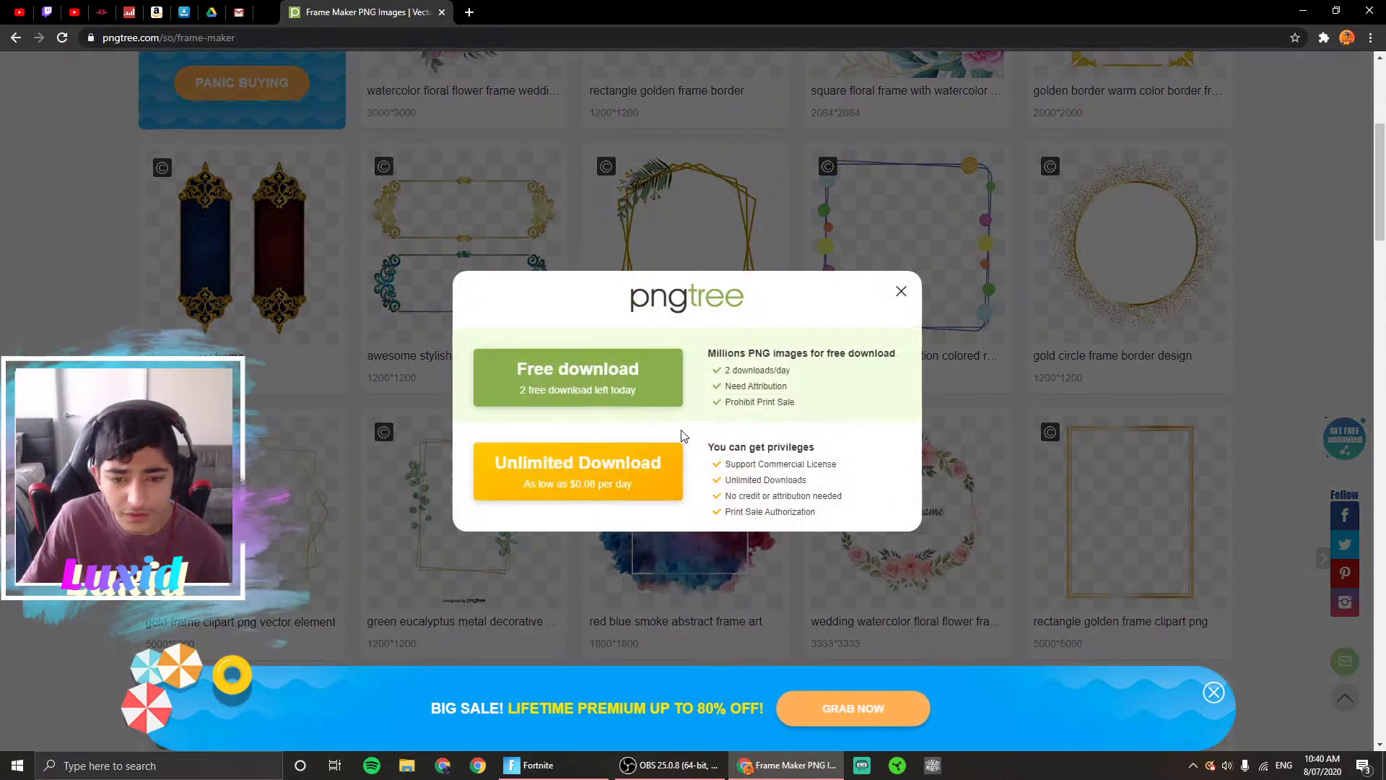
{"action": "mouse_move", "coordinate": [550, 412]}
{"action": "left_mouse_down"}
{"action": "mouse_move", "coordinate": [535, 421]}
{"action": "mouse_move", "coordinate": [532, 390]}
{"action": "mouse_move", "coordinate": [544, 414]}
{"action": "left_mouse_up"}
{"action": "left_click", "coordinate": [659, 393]}
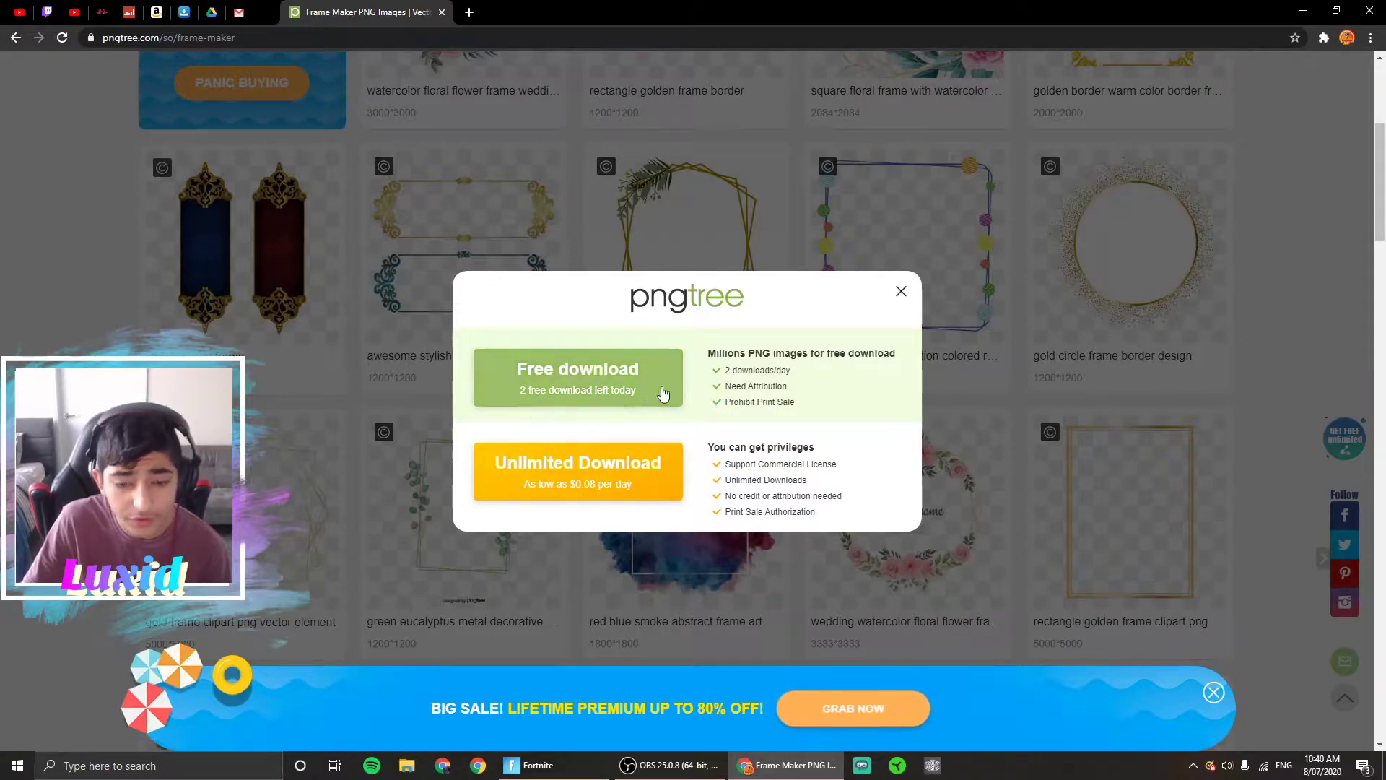
{"action": "left_click", "coordinate": [901, 292]}
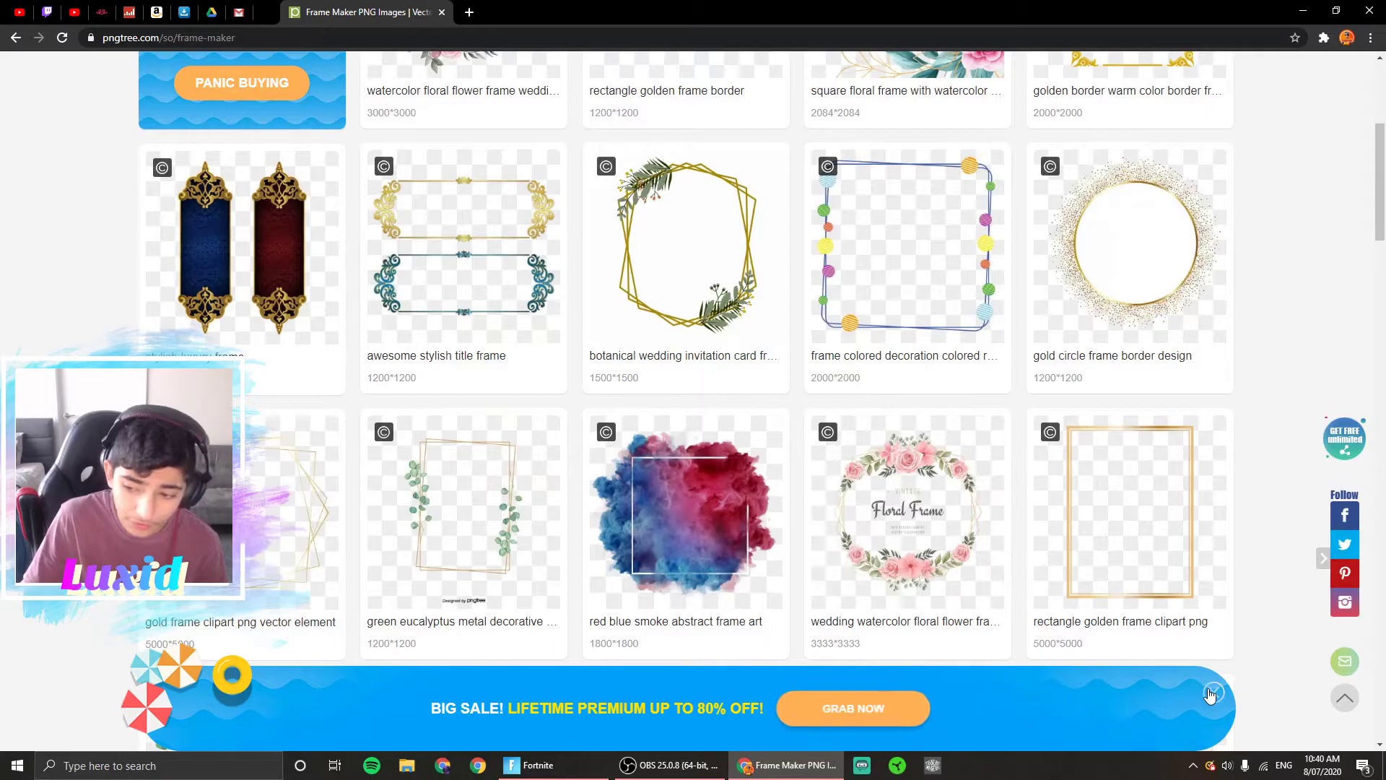
{"action": "left_click", "coordinate": [1212, 693]}
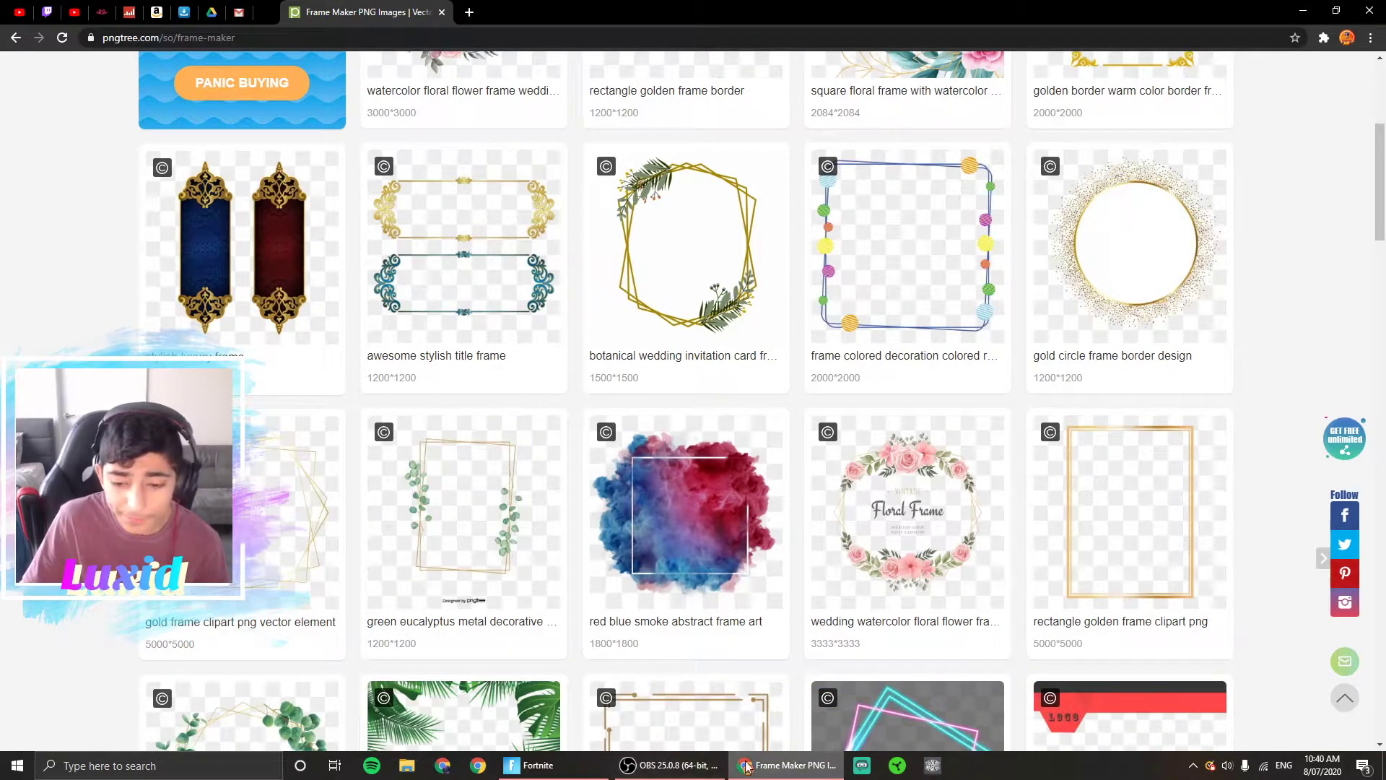
Step: Search 'text png maker' in a new tab, try the Transparent Text Generator, and return to results
{"action": "left_click", "coordinate": [693, 775]}
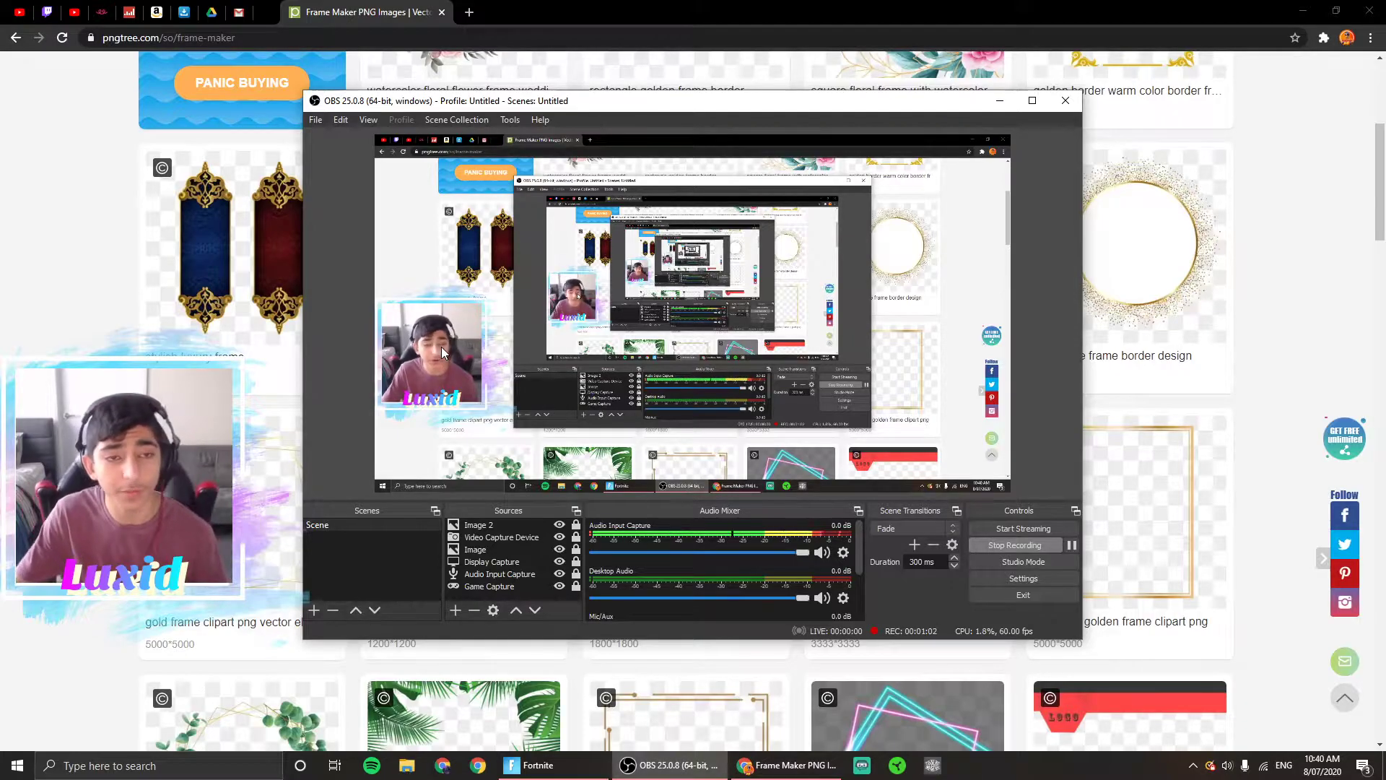
{"action": "left_click", "coordinate": [471, 13]}
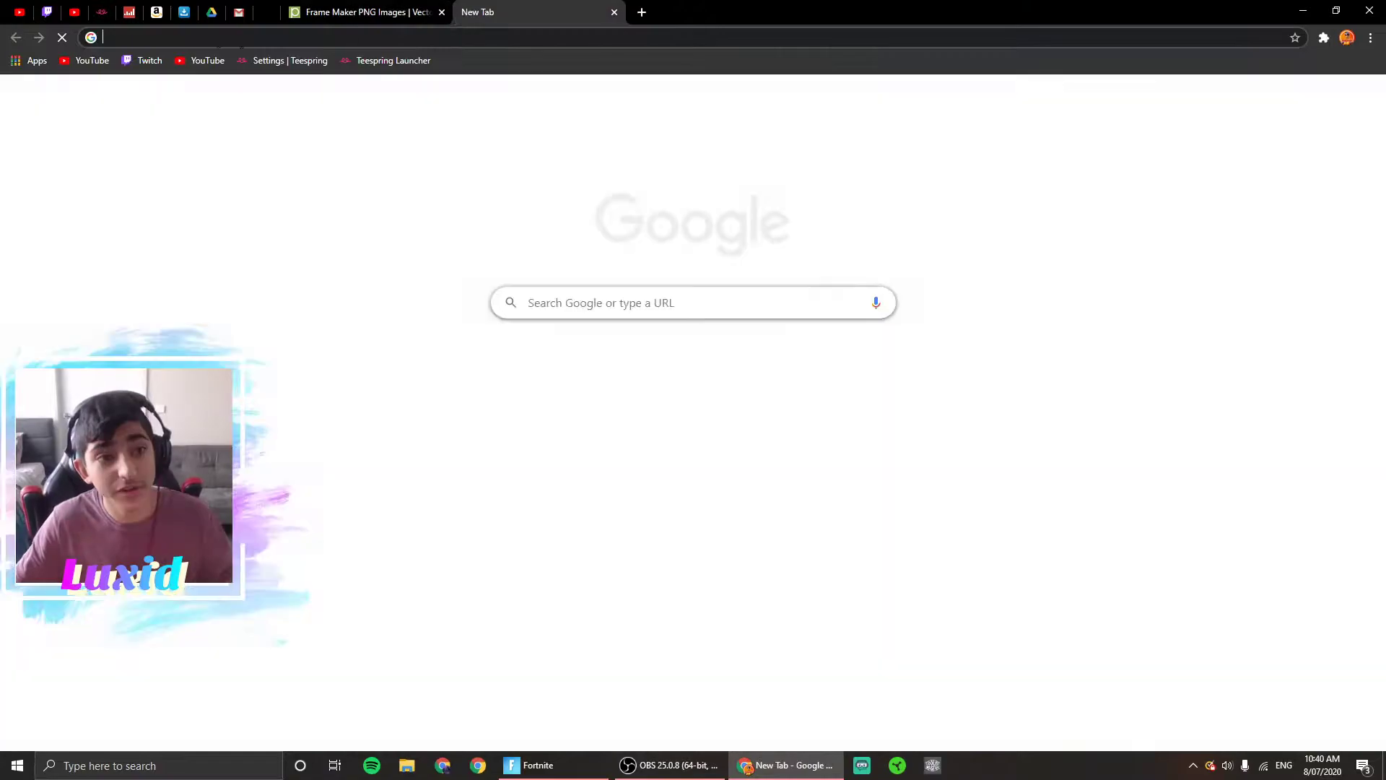
{"action": "left_click", "coordinate": [252, 38]}
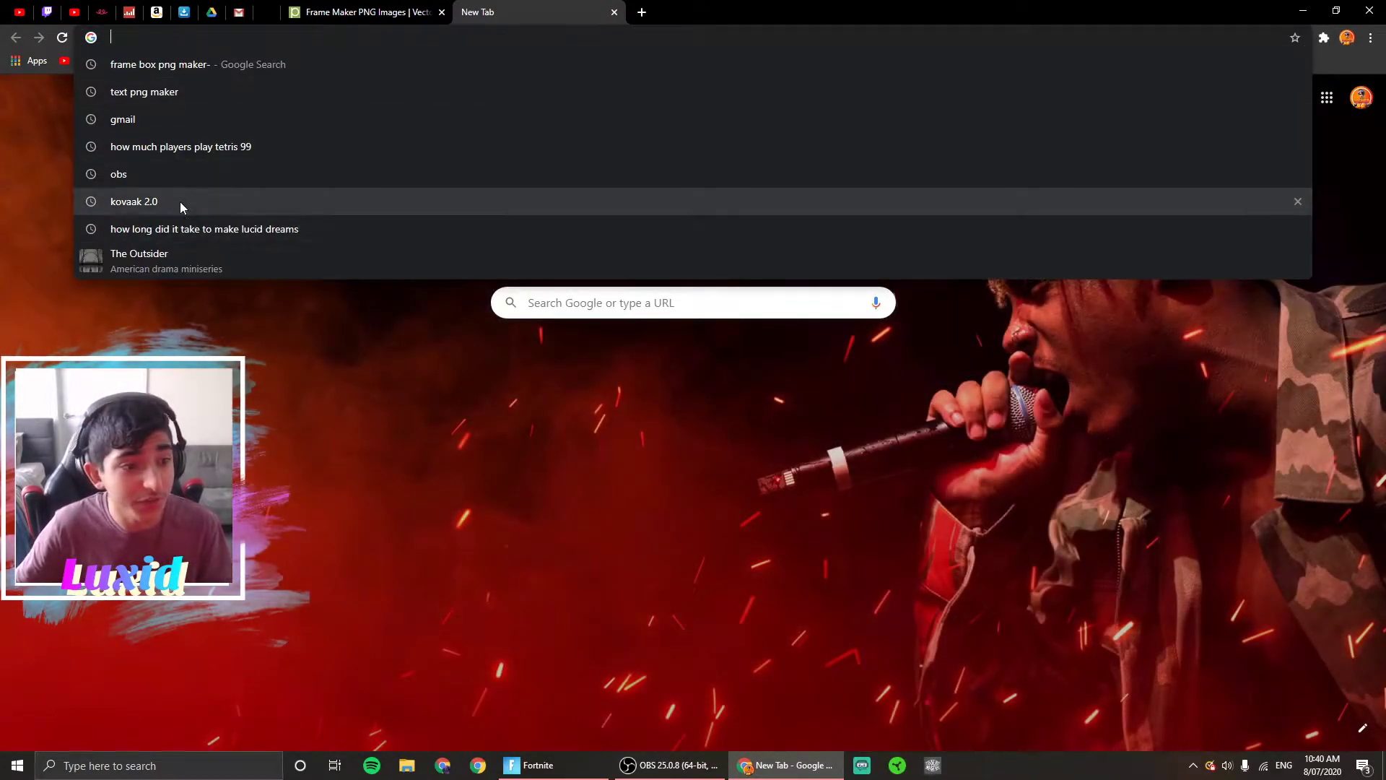
{"action": "left_click", "coordinate": [176, 94]}
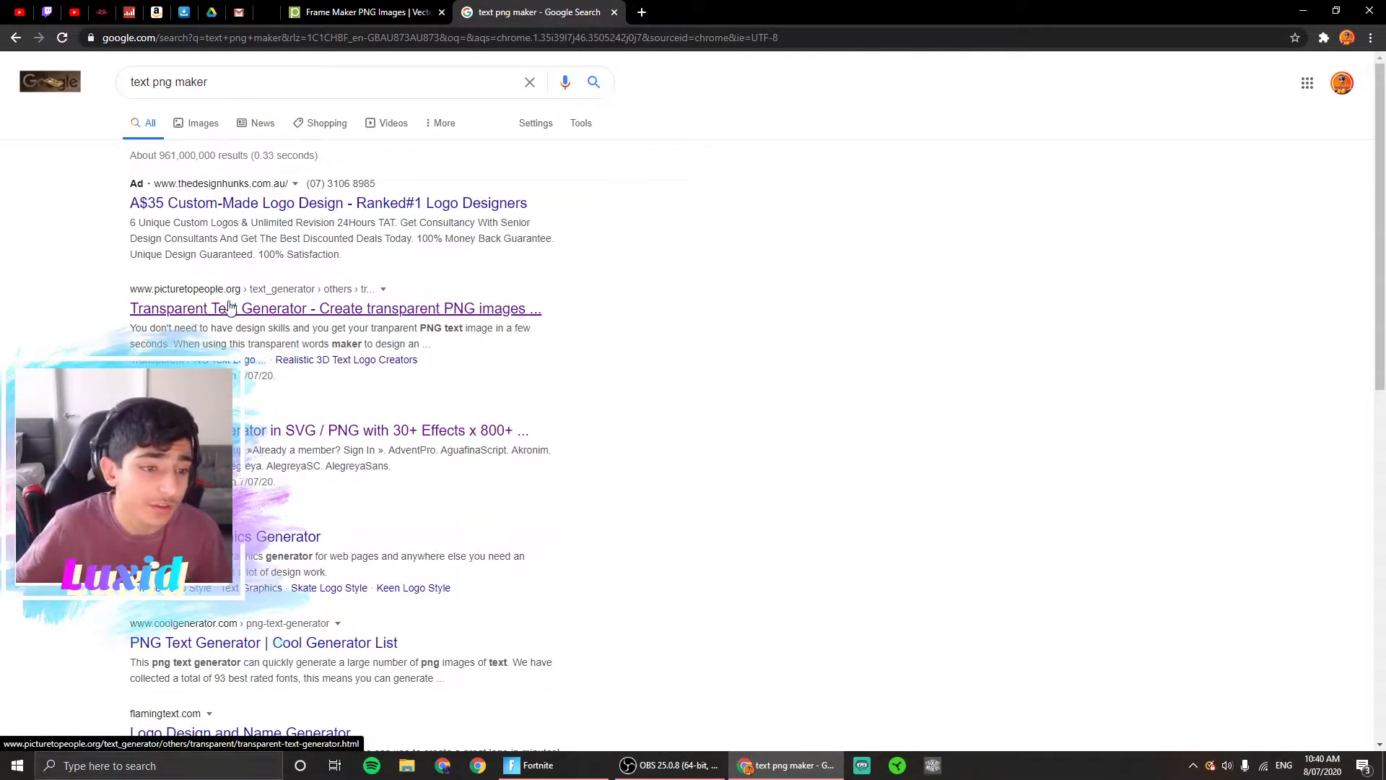
{"action": "left_click", "coordinate": [231, 315]}
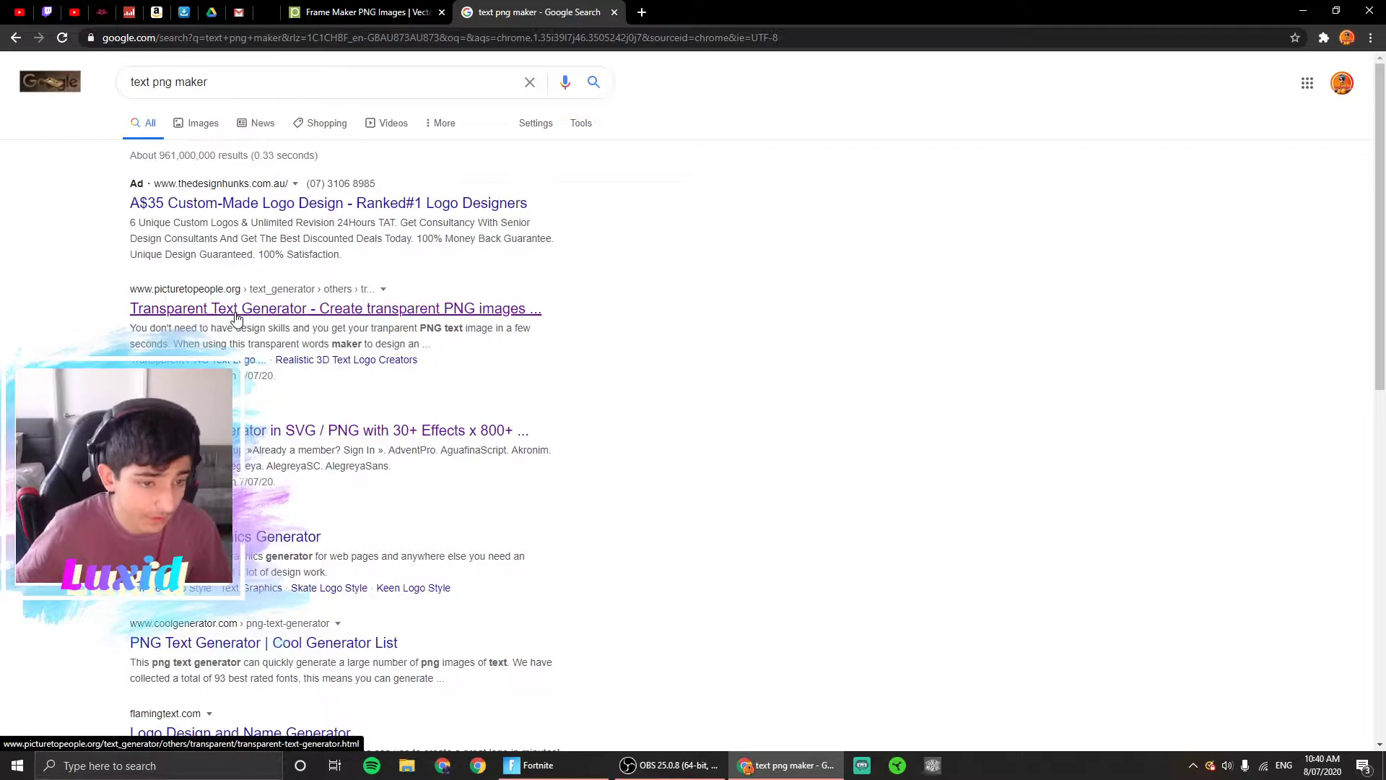
{"action": "left_click", "coordinate": [16, 38]}
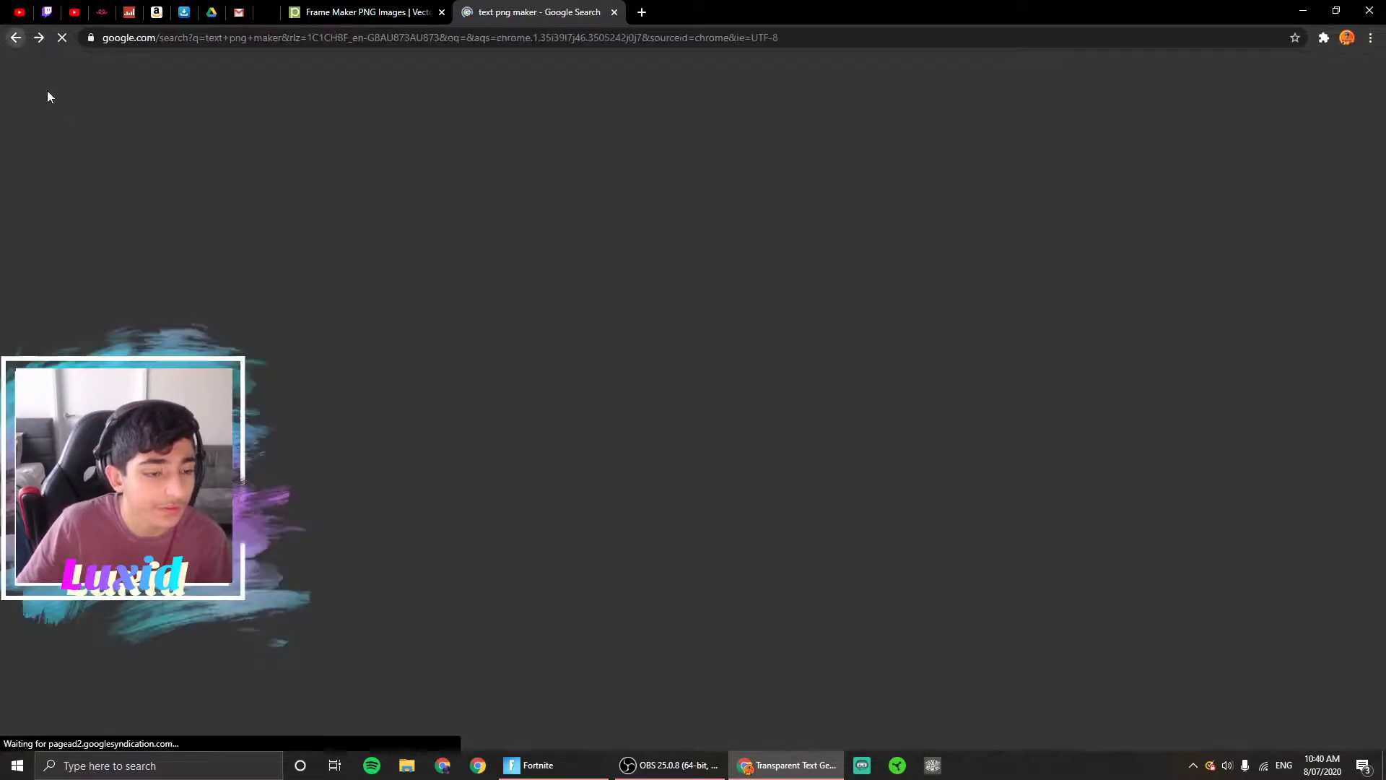
Step: Open maketext.io's Cool Text Generator and generate styled versions of 'Luxid'
{"action": "left_click", "coordinate": [266, 476]}
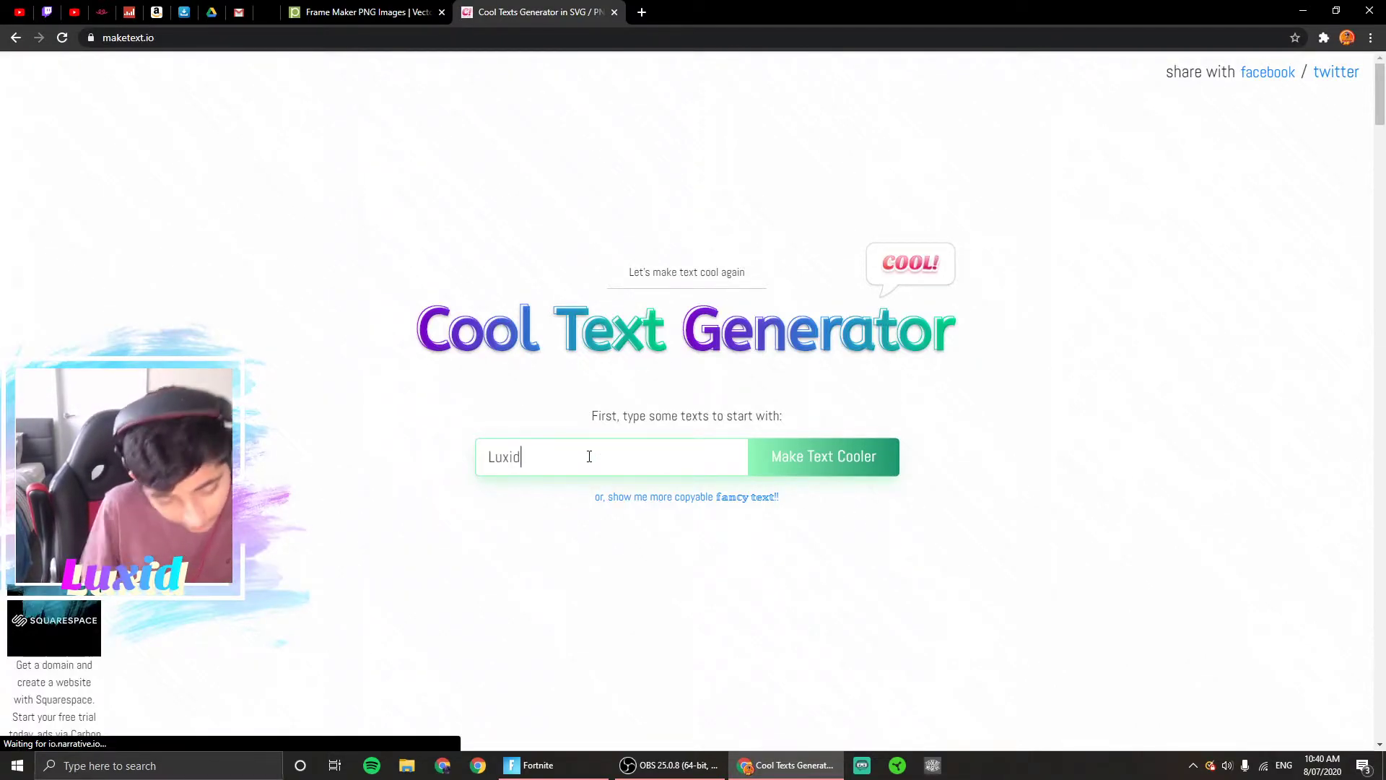
{"action": "key", "text": "Return"}
{"action": "scroll", "coordinate": [673, 329], "scroll_direction": "down", "scroll_amount": 5}
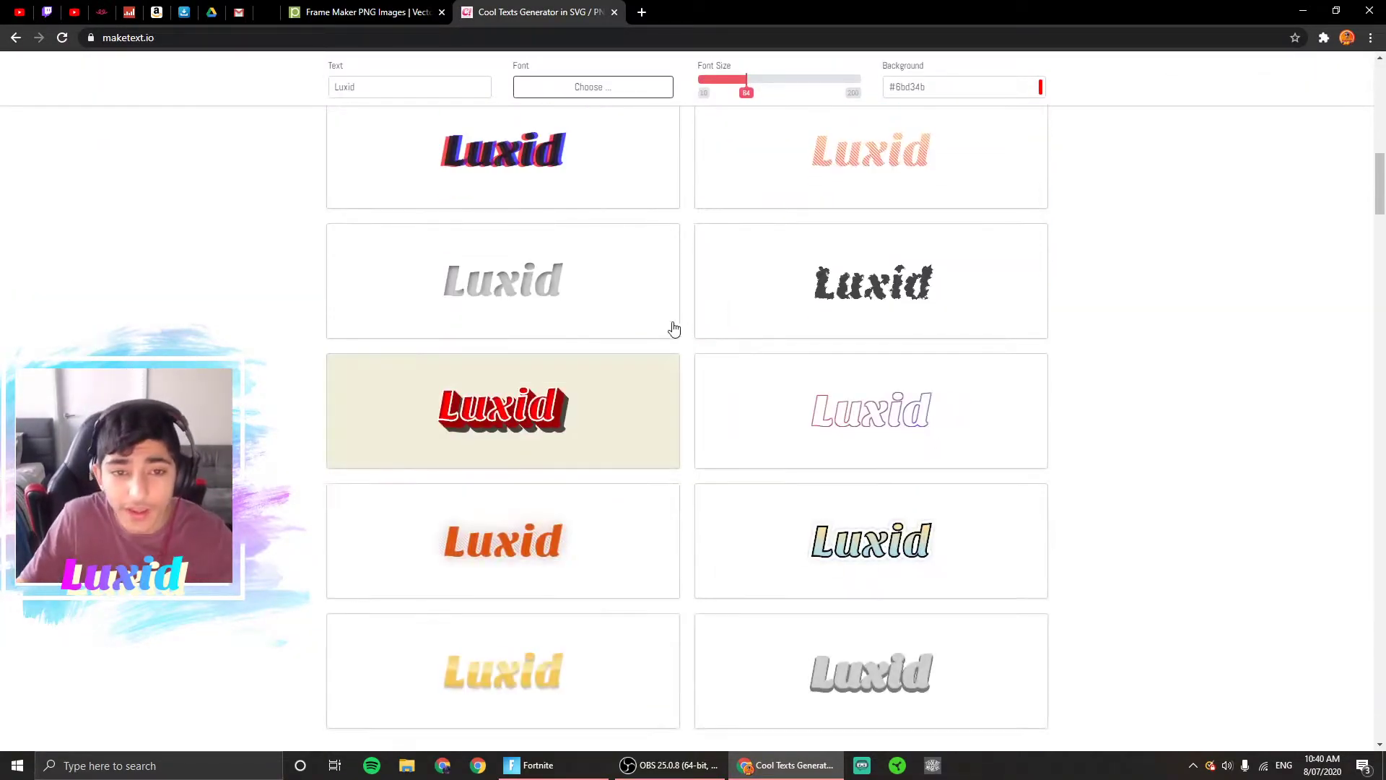
{"action": "scroll", "coordinate": [674, 328], "scroll_direction": "down", "scroll_amount": 7}
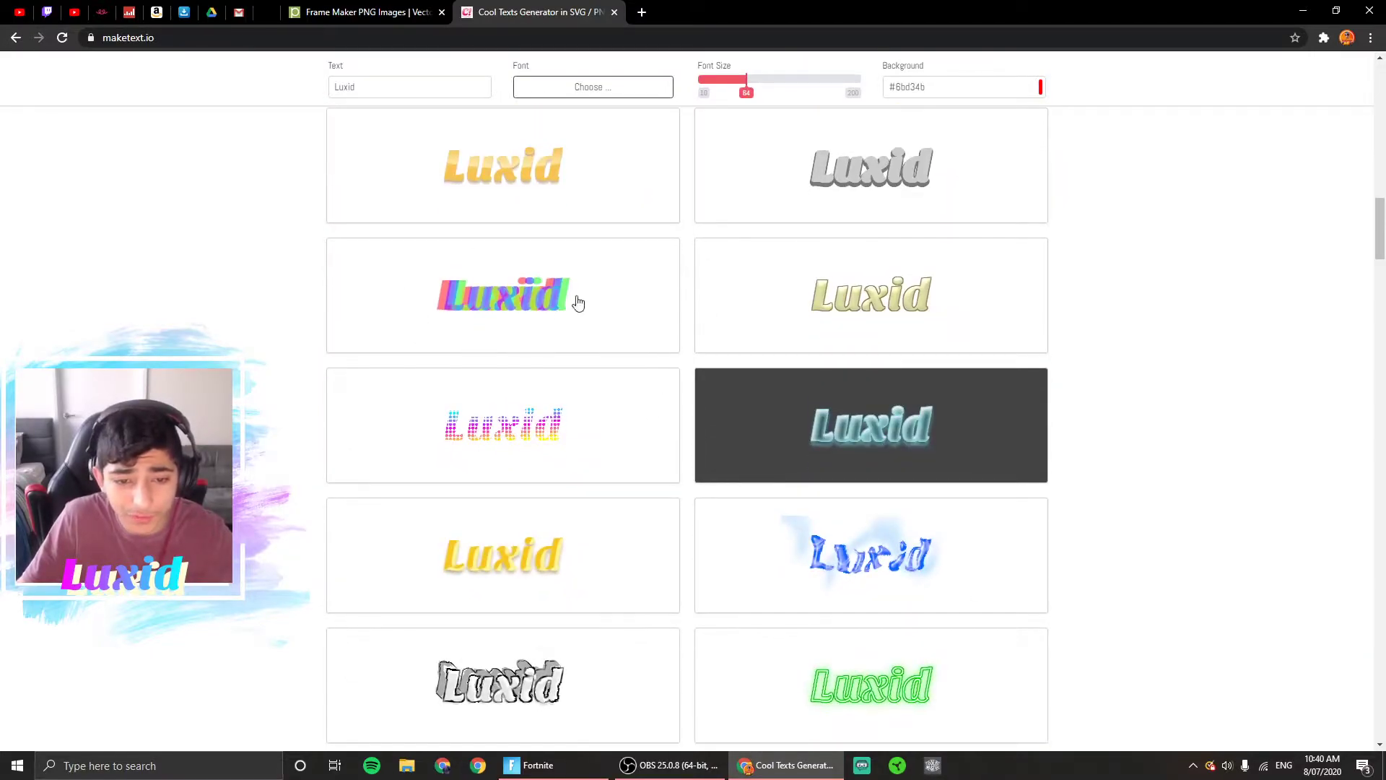
{"action": "scroll", "coordinate": [578, 302], "scroll_direction": "down", "scroll_amount": 8}
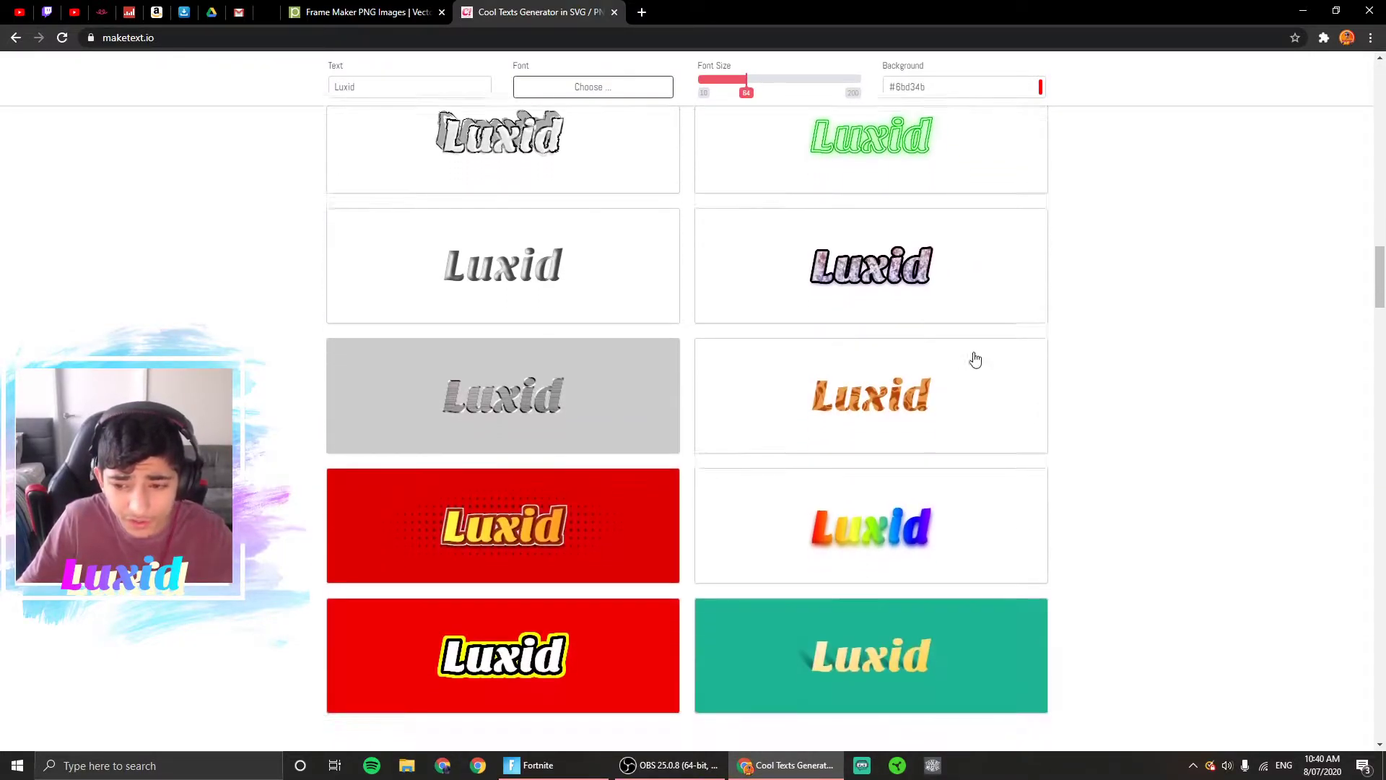
{"action": "scroll", "coordinate": [777, 393], "scroll_direction": "down", "scroll_amount": 5}
{"action": "scroll", "coordinate": [744, 390], "scroll_direction": "down", "scroll_amount": 12}
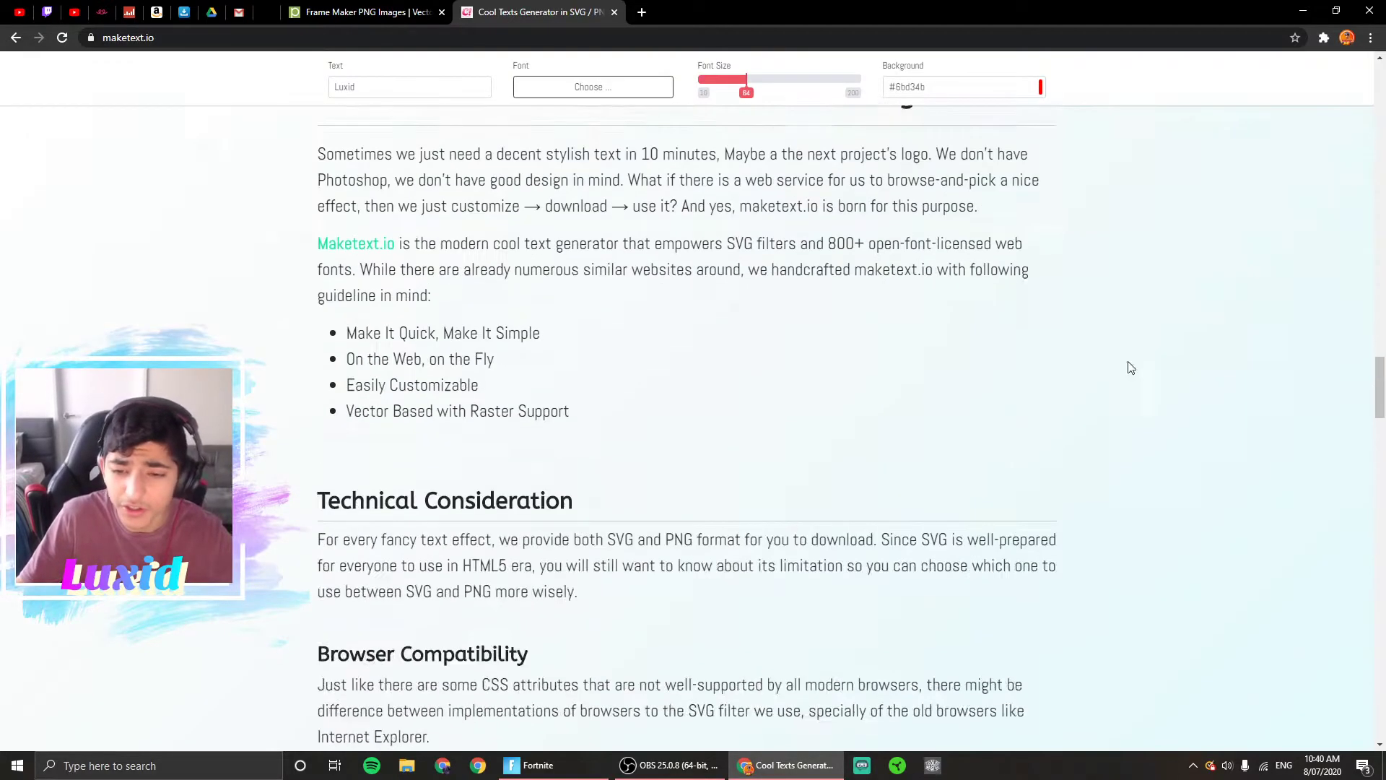
{"action": "scroll", "coordinate": [693, 433], "scroll_direction": "up", "scroll_amount": 10}
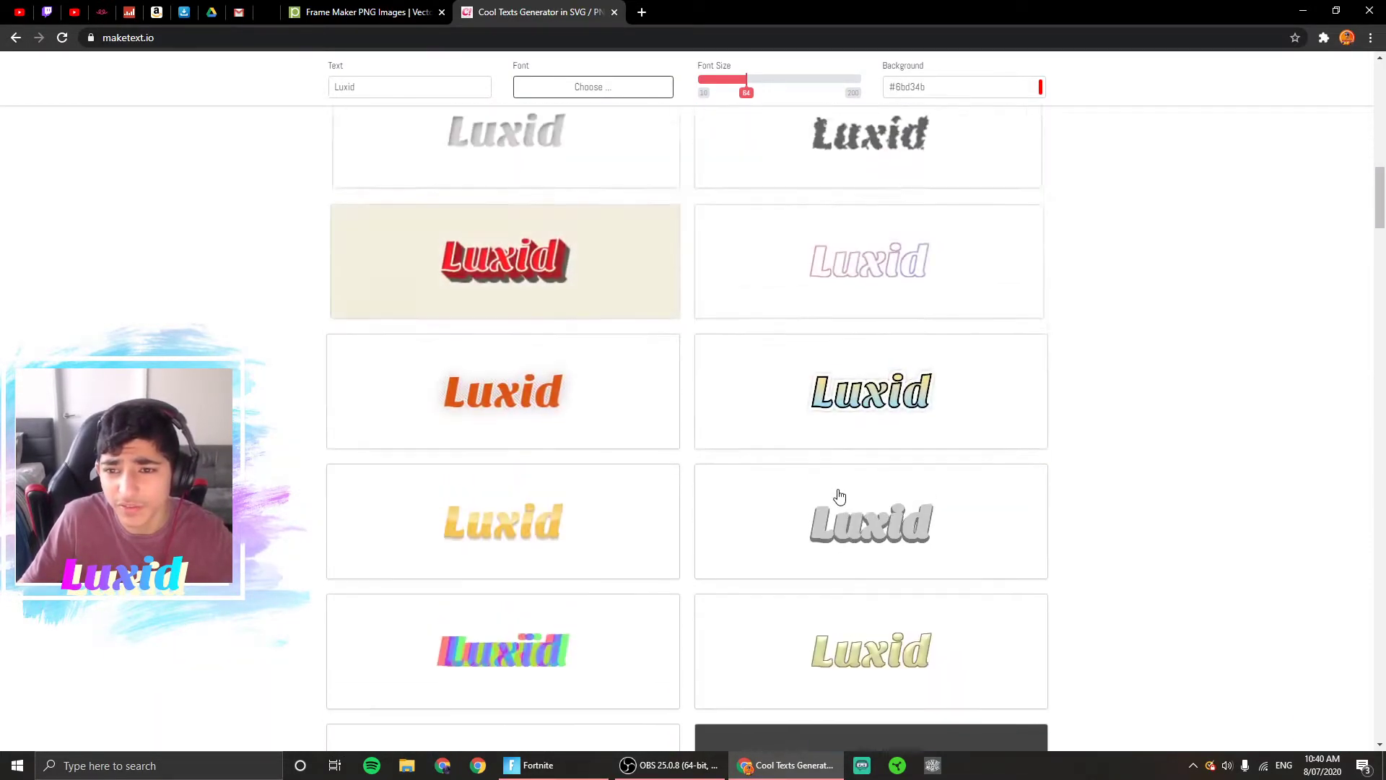
Step: Export the grey 3D extruded Luxid style as PNG, then launch File Explorer
{"action": "left_click", "coordinate": [805, 267]}
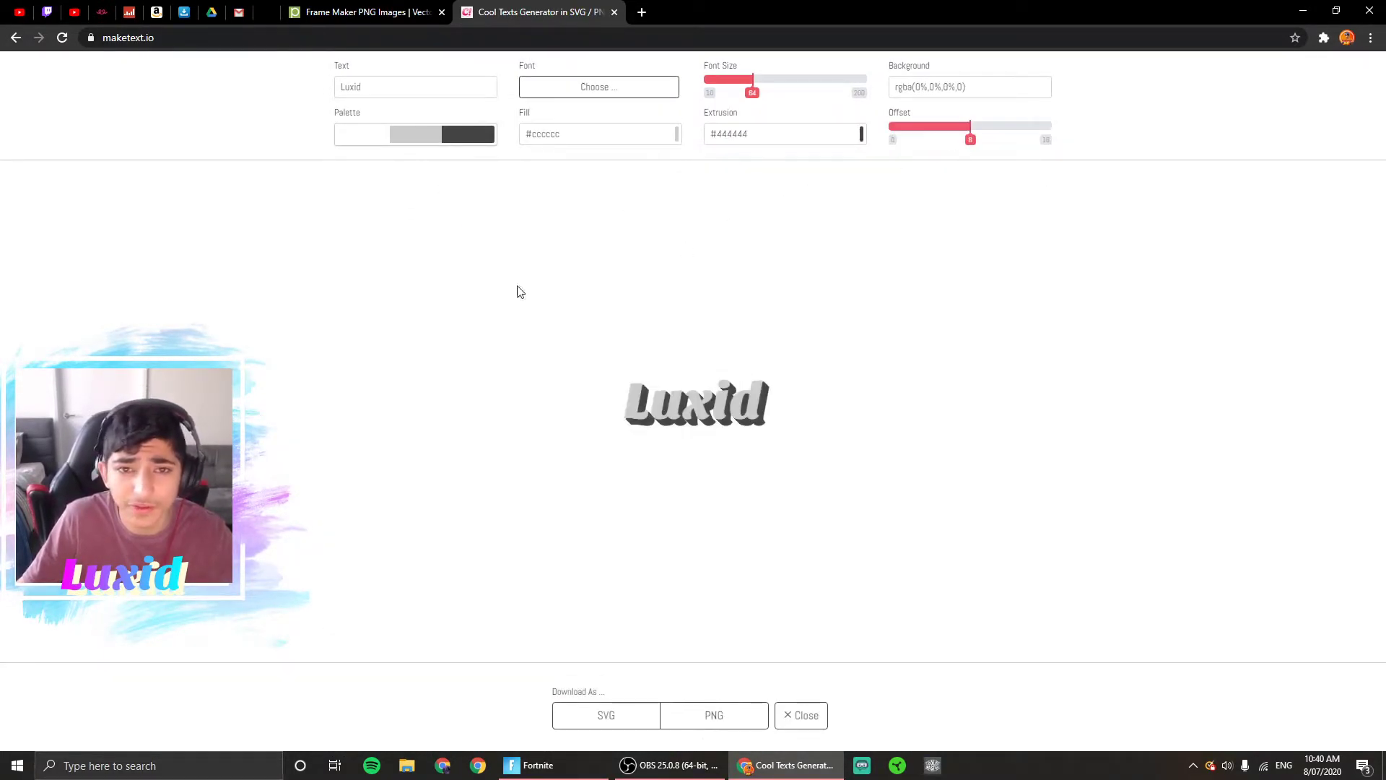
{"action": "left_click", "coordinate": [711, 716]}
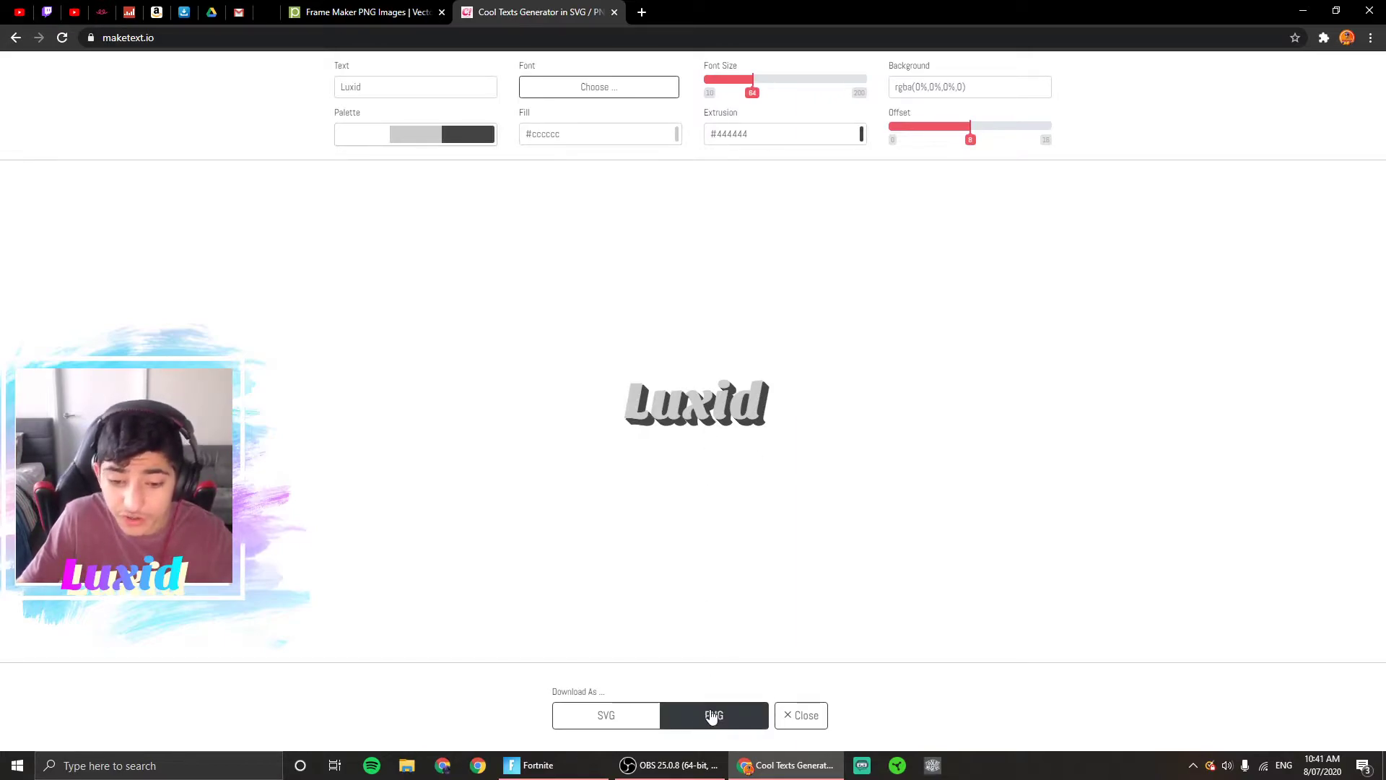
{"action": "left_click", "coordinate": [732, 511]}
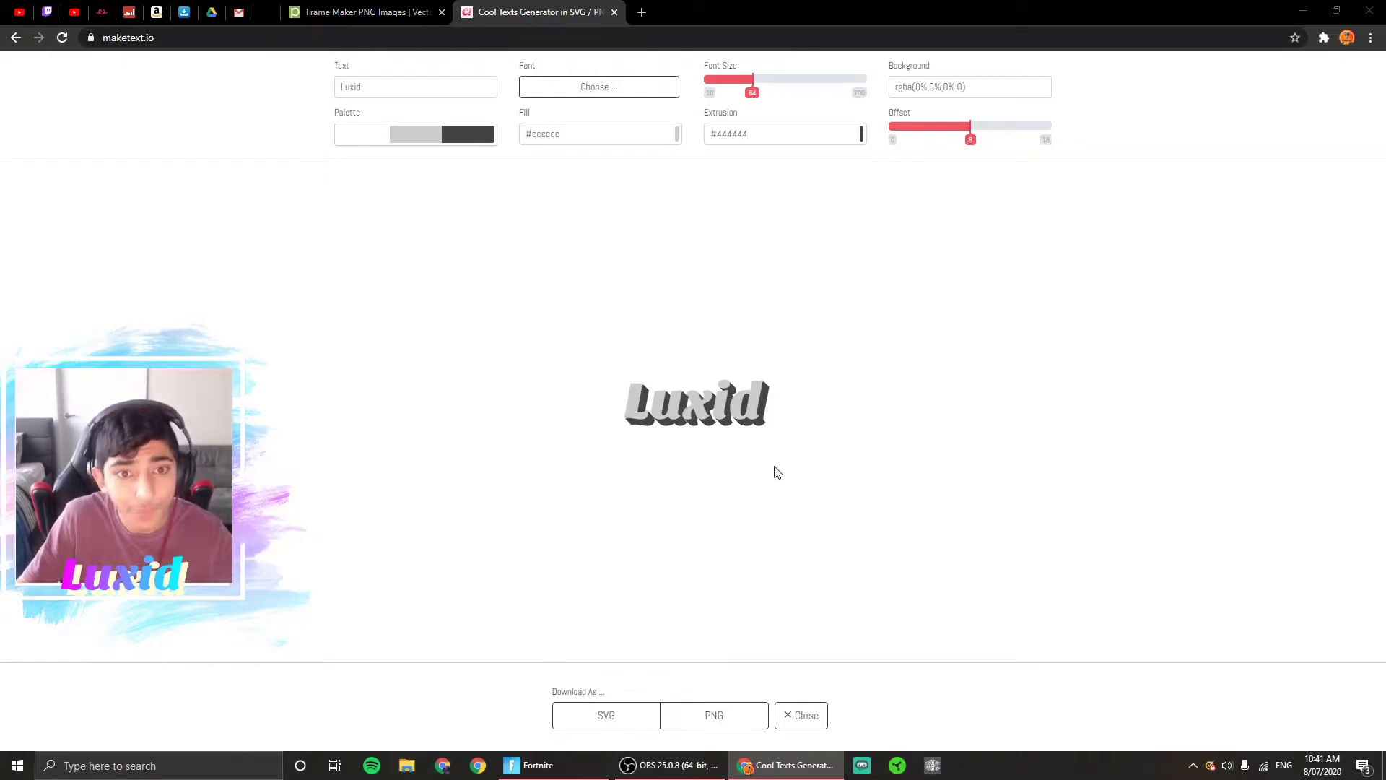
{"action": "key", "text": "super+e"}
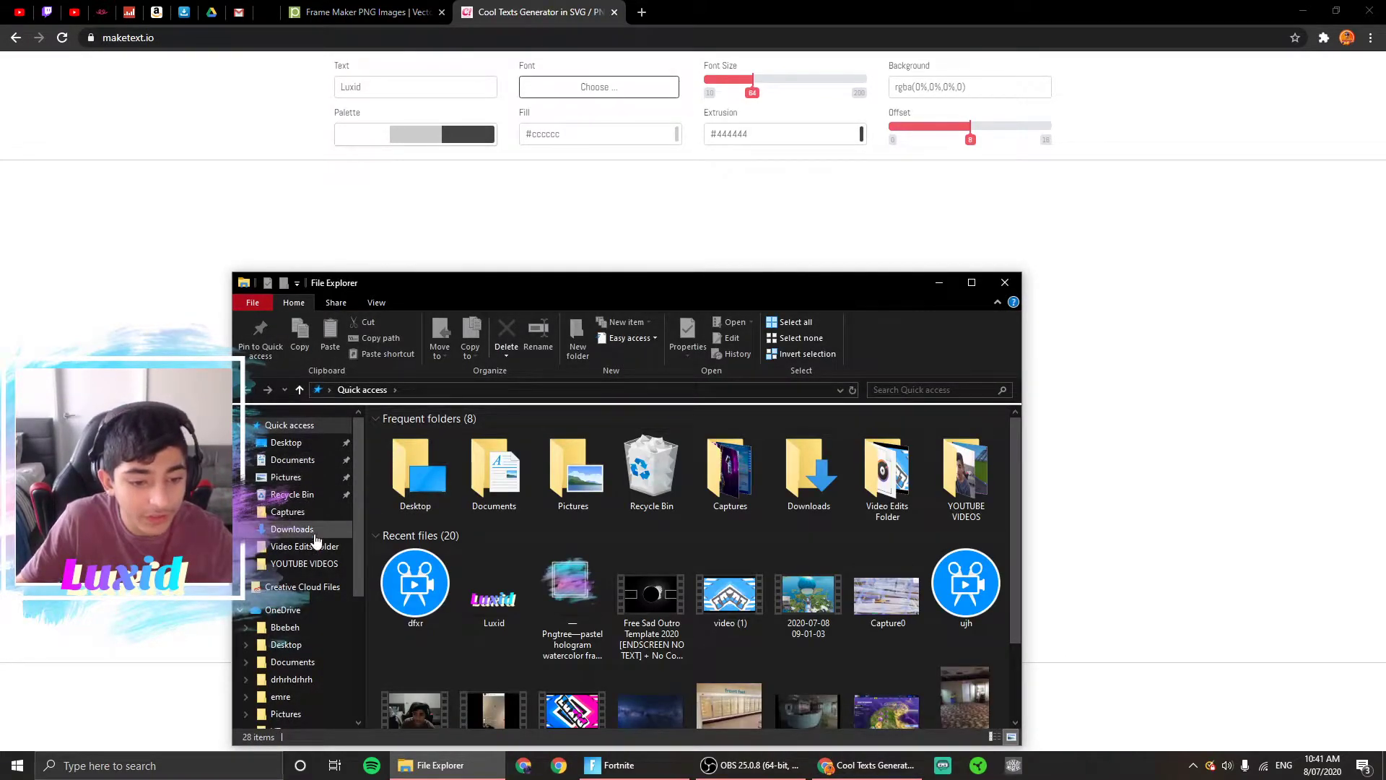
Step: Check Downloads for the frame and Luxid PNGs, minimize File Explorer, and return to OBS
{"action": "left_click", "coordinate": [315, 534]}
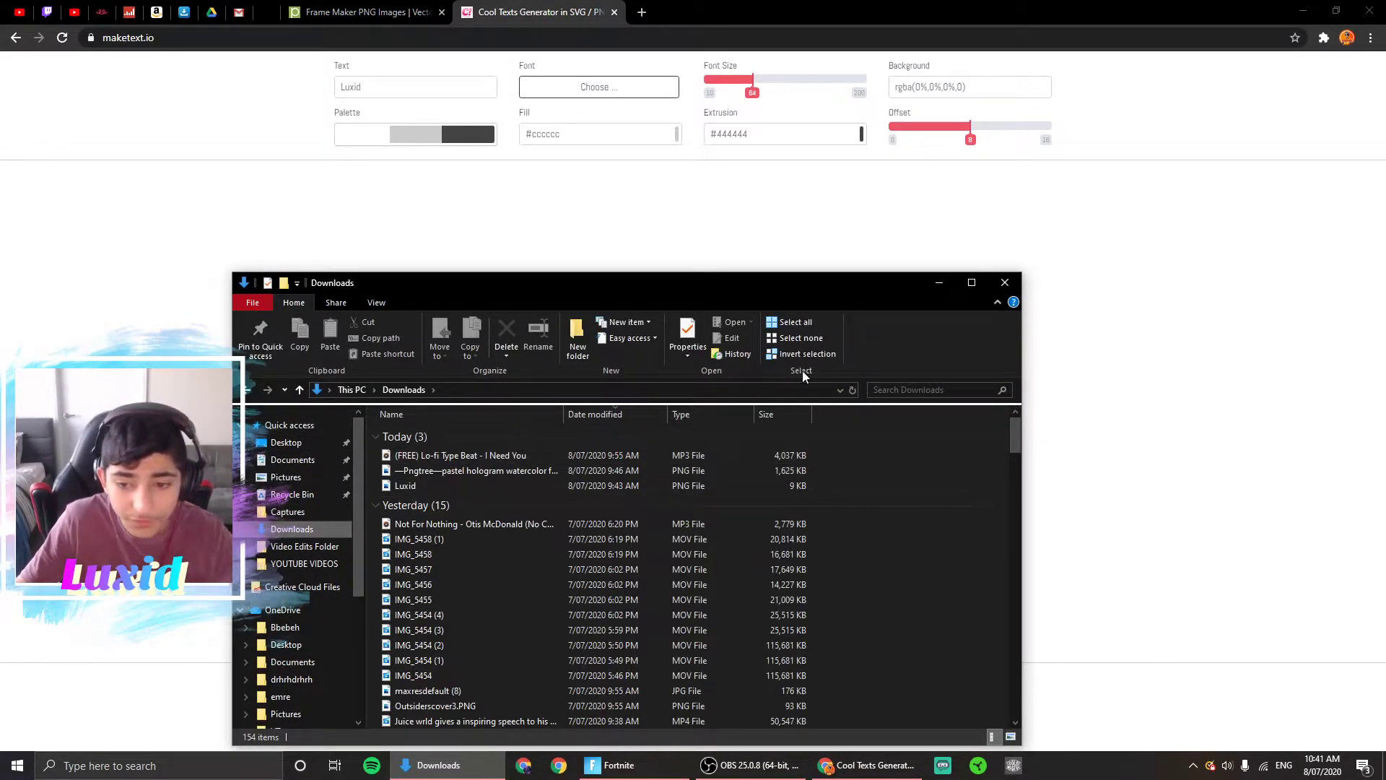
{"action": "left_click", "coordinate": [301, 427]}
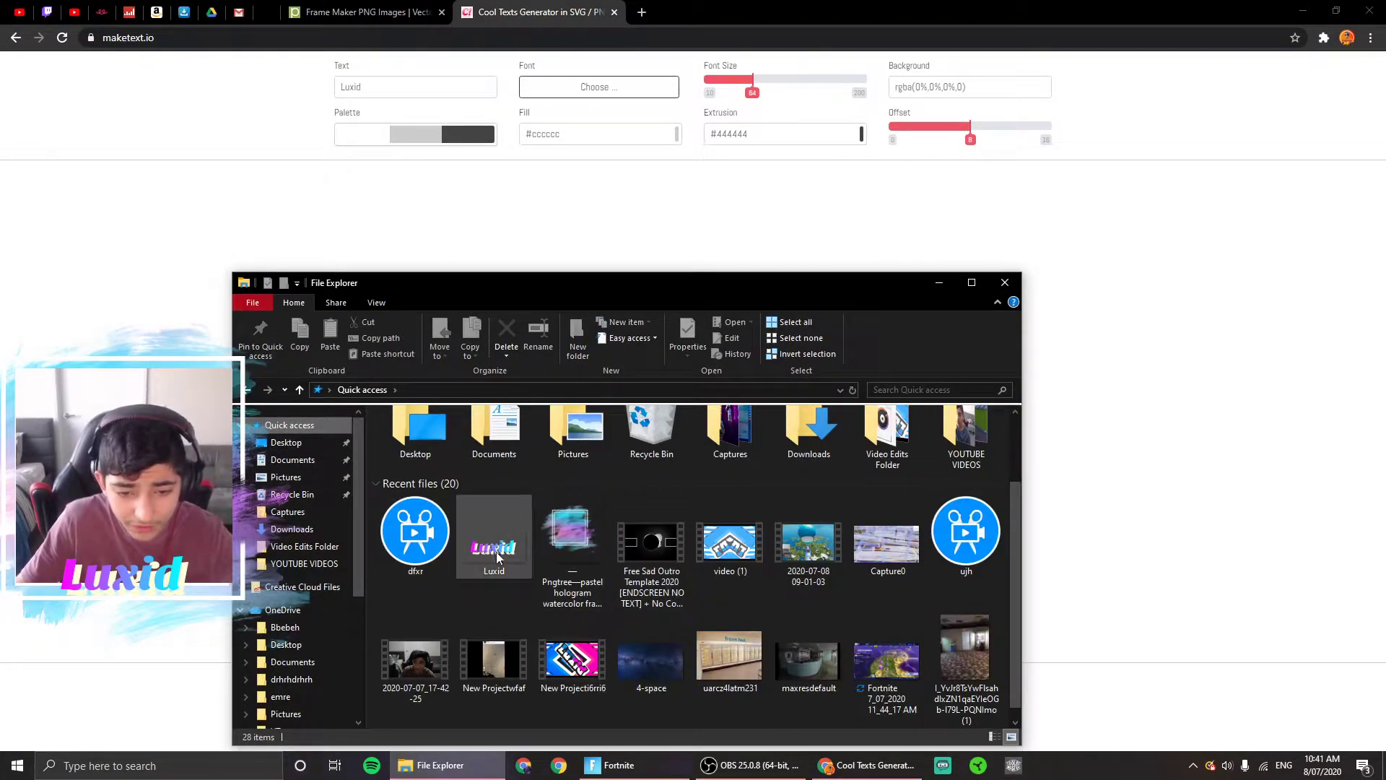
{"action": "left_click", "coordinate": [940, 284]}
{"action": "key", "text": "alt+Tab"}
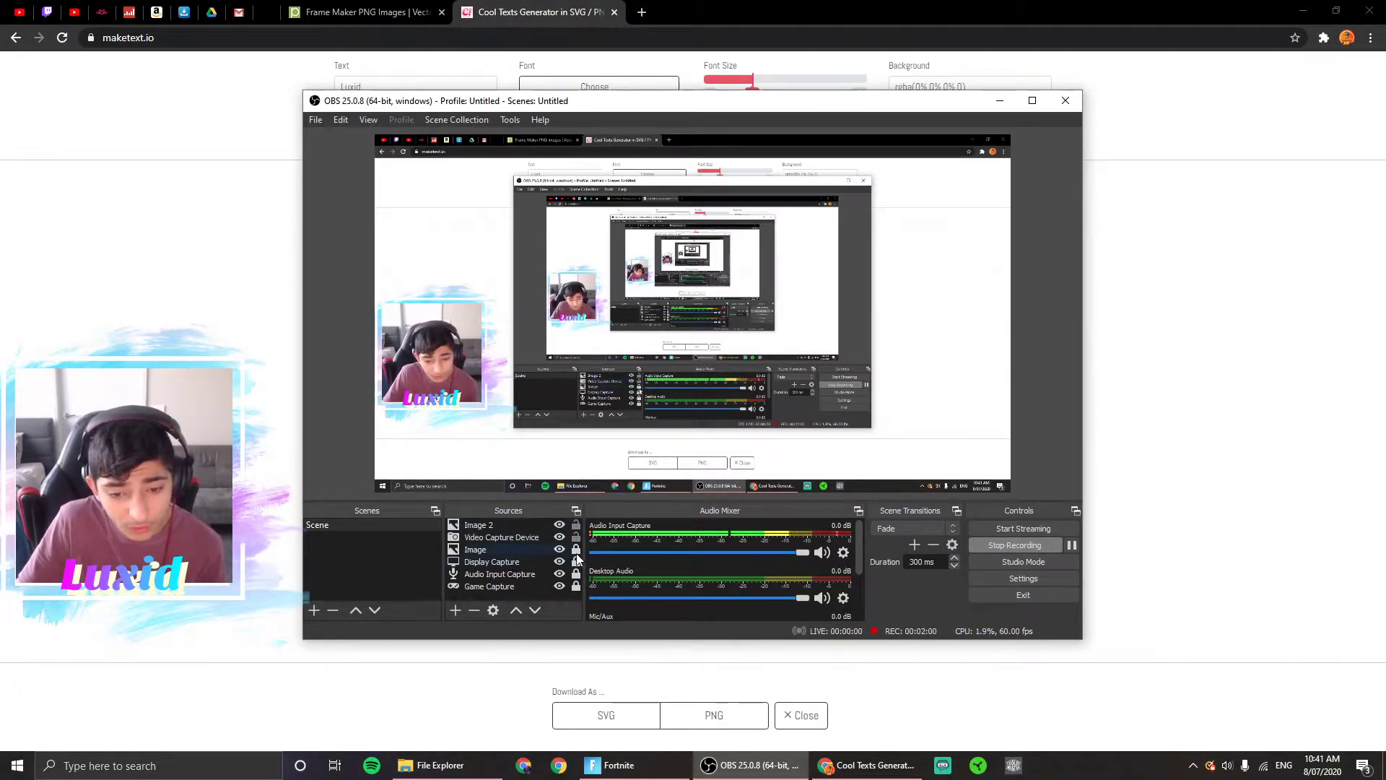
Step: Select and then deselect the Audio Input Capture source in the Sources list
{"action": "left_click", "coordinate": [575, 578]}
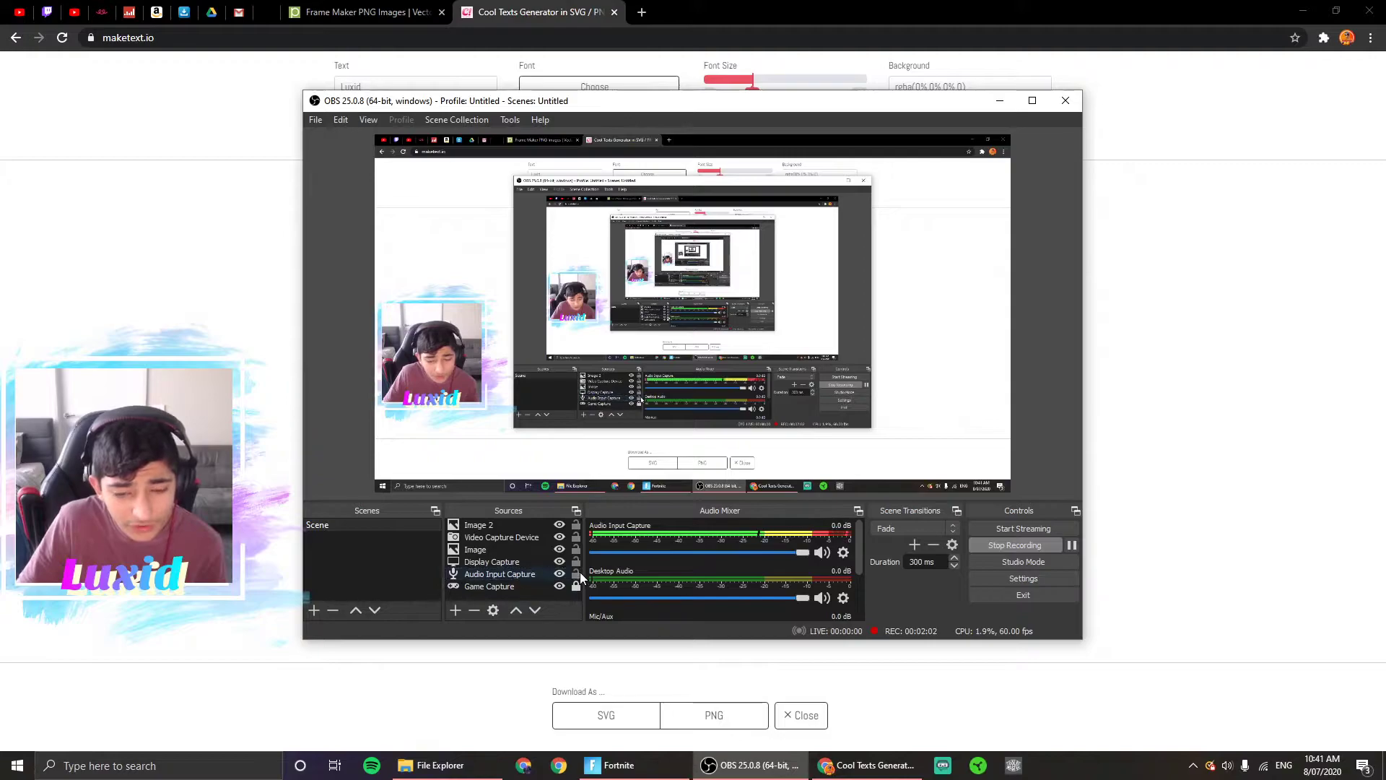
{"action": "left_click", "coordinate": [568, 432]}
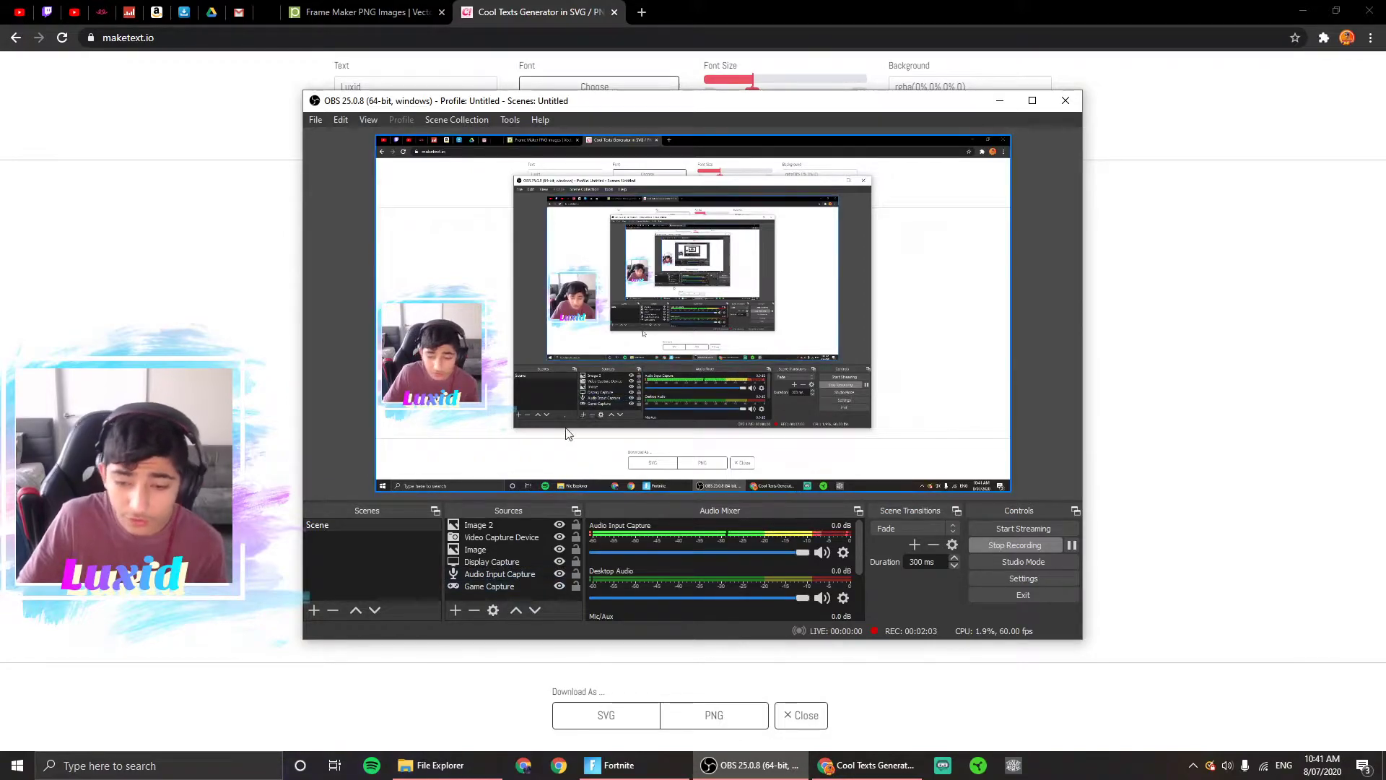
Step: Set the Image source's file to the Pngtree watercolor frame from Downloads
{"action": "double_click", "coordinate": [483, 551]}
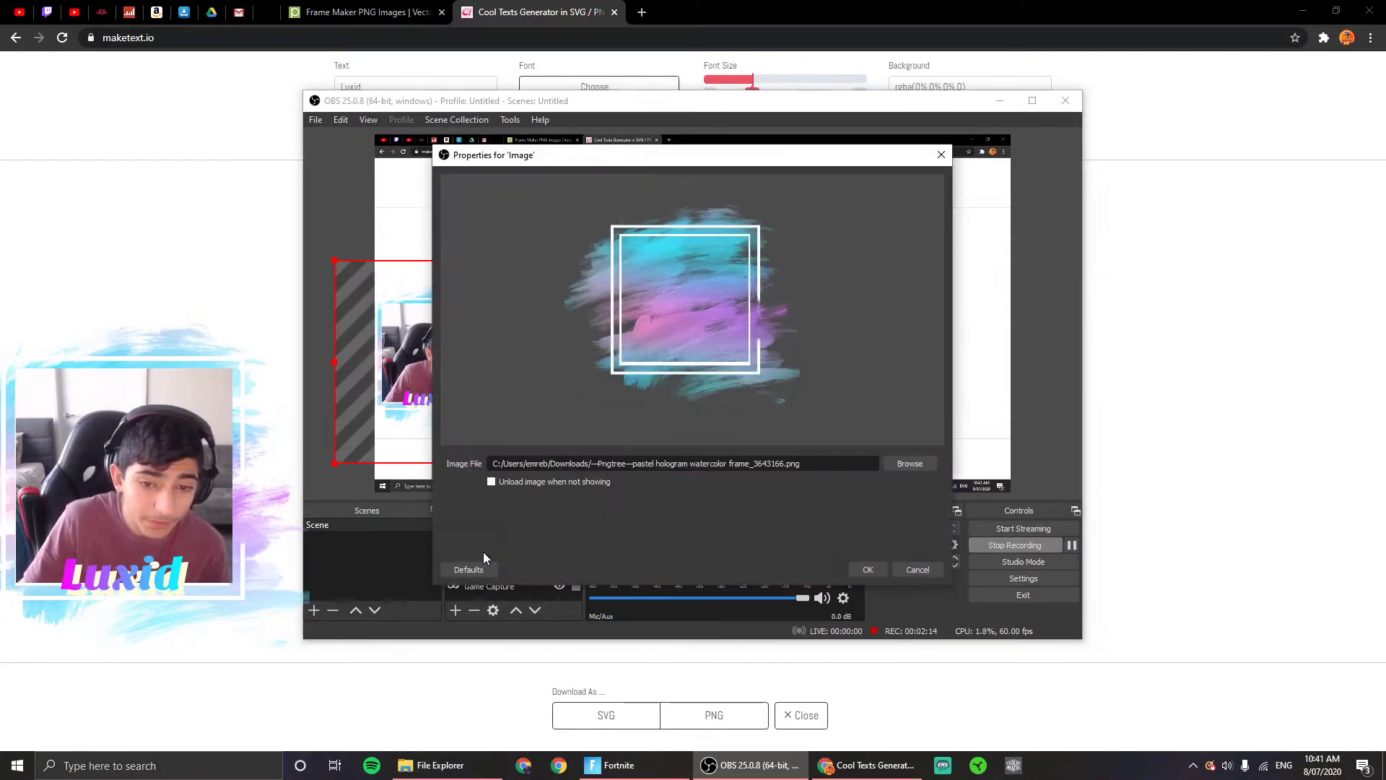
{"action": "left_click", "coordinate": [910, 464]}
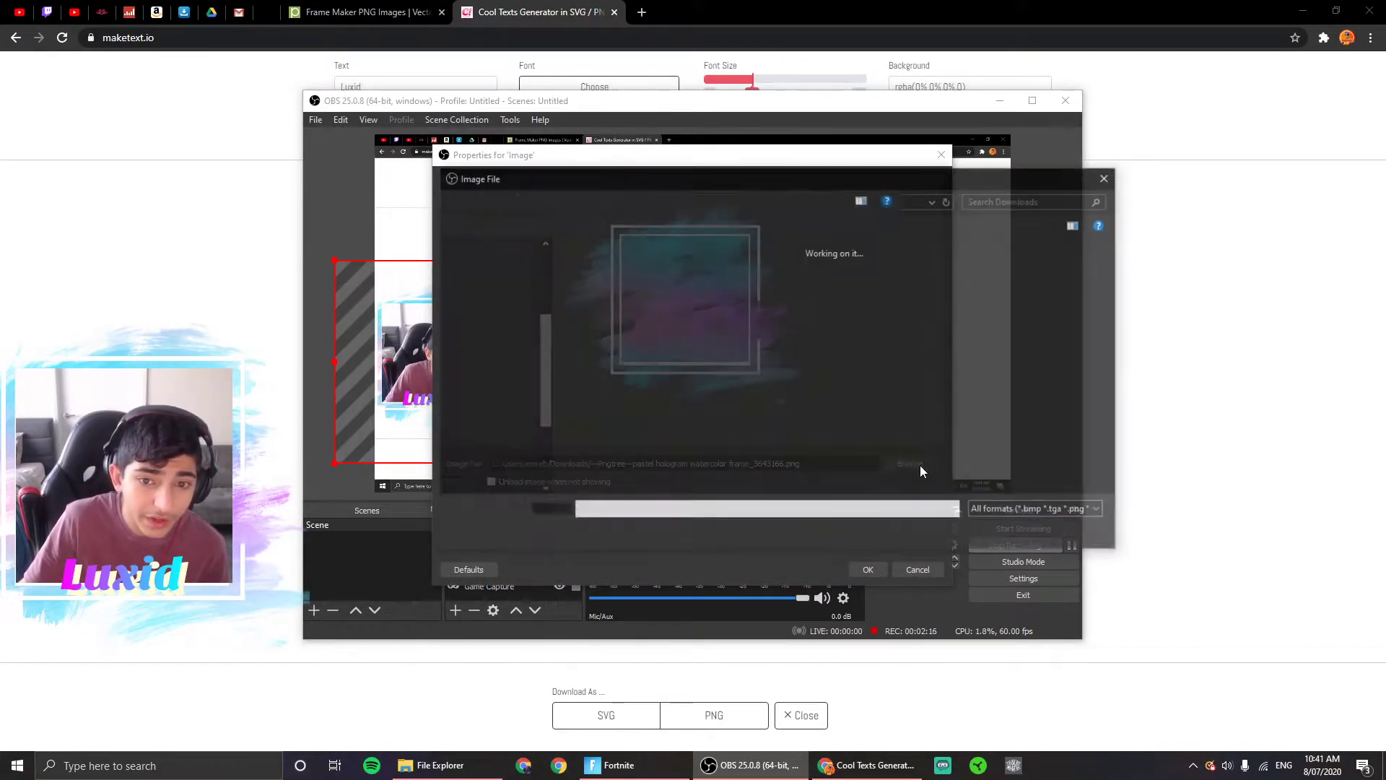
{"action": "double_click", "coordinate": [609, 301]}
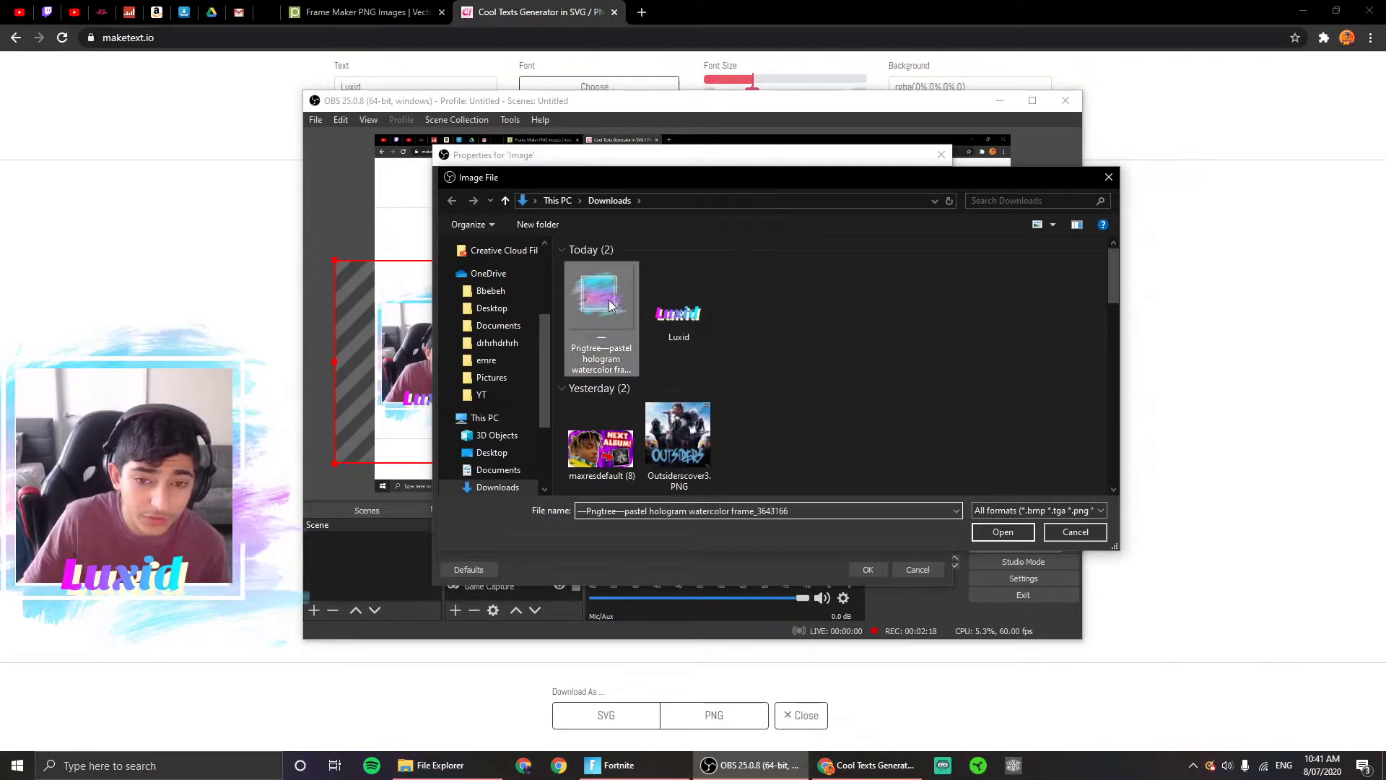
{"action": "left_click", "coordinate": [868, 570]}
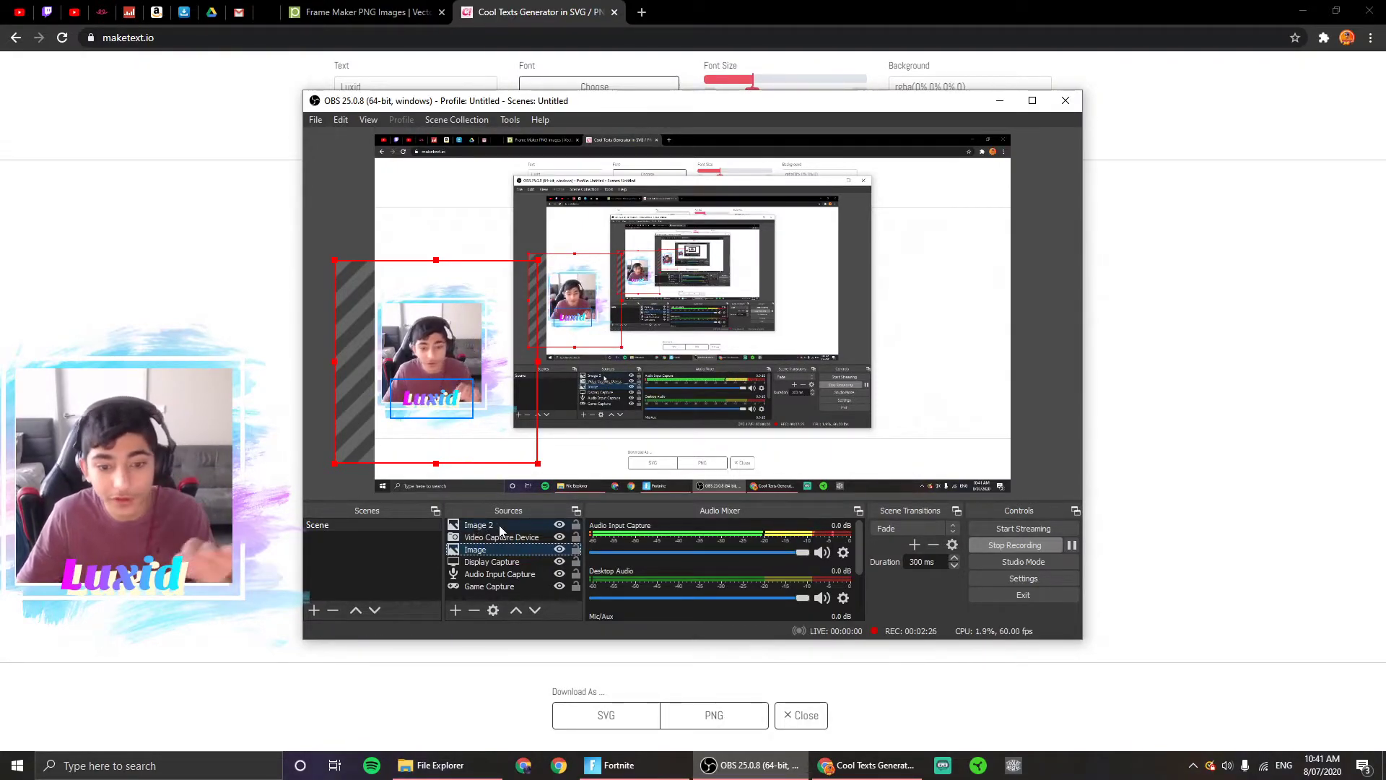
Step: Set the Image 2 source's file to the Luxid.png text image
{"action": "left_click", "coordinate": [500, 525]}
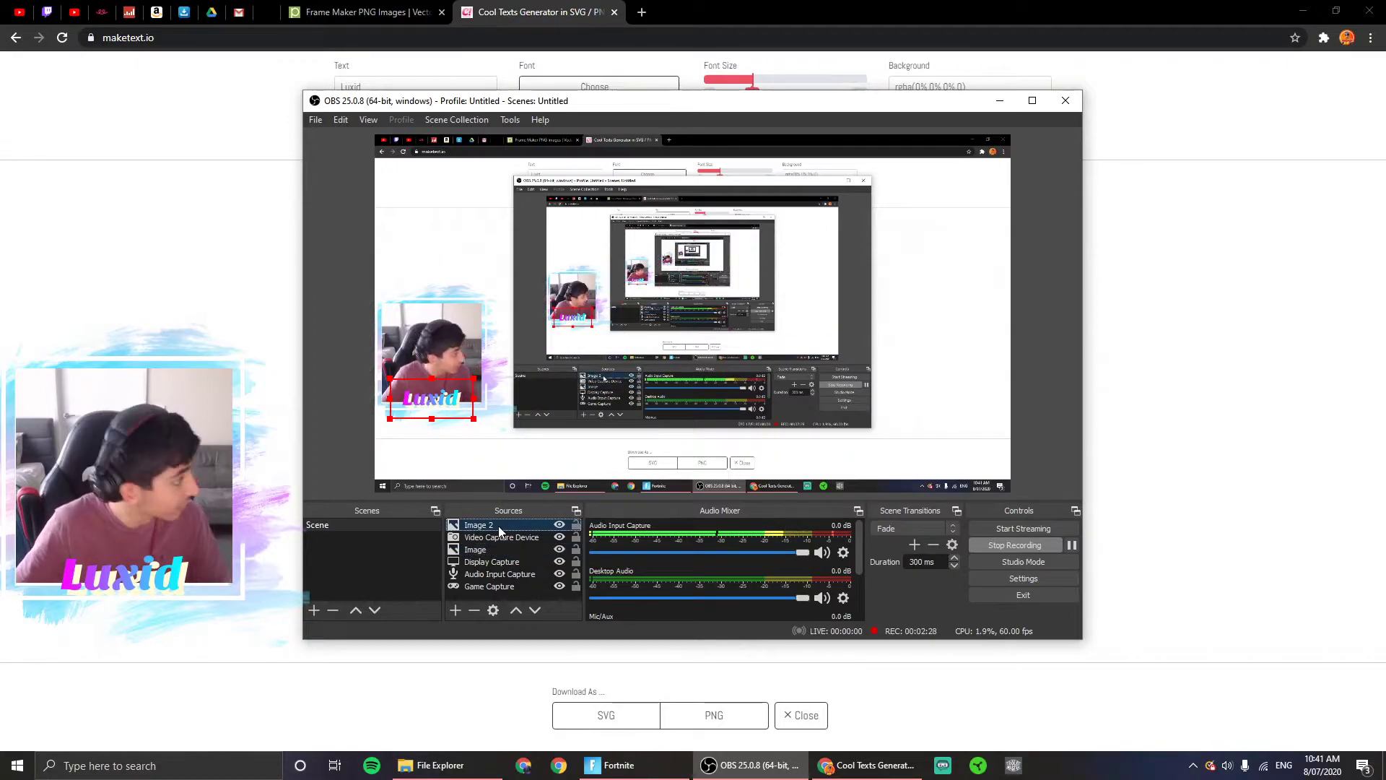
{"action": "double_click", "coordinate": [497, 527]}
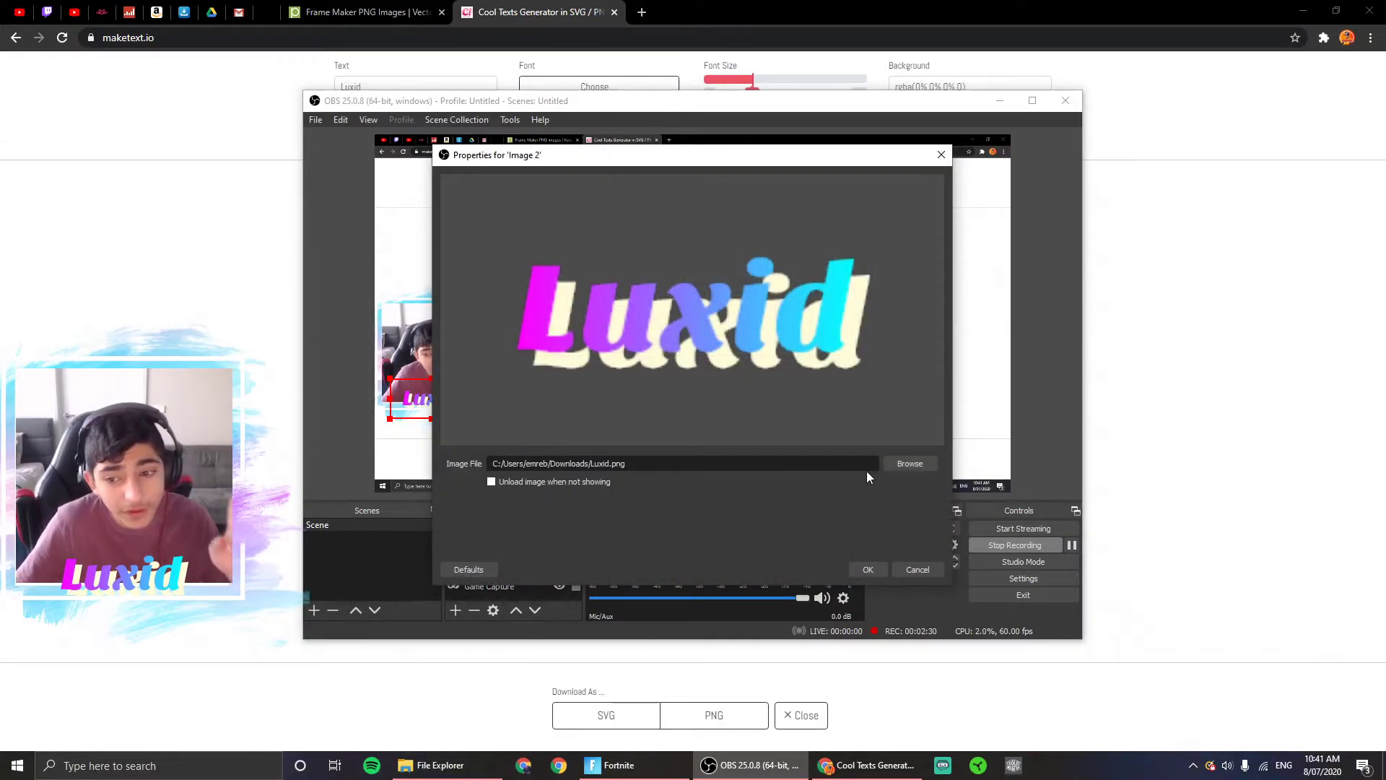
{"action": "left_click", "coordinate": [908, 463]}
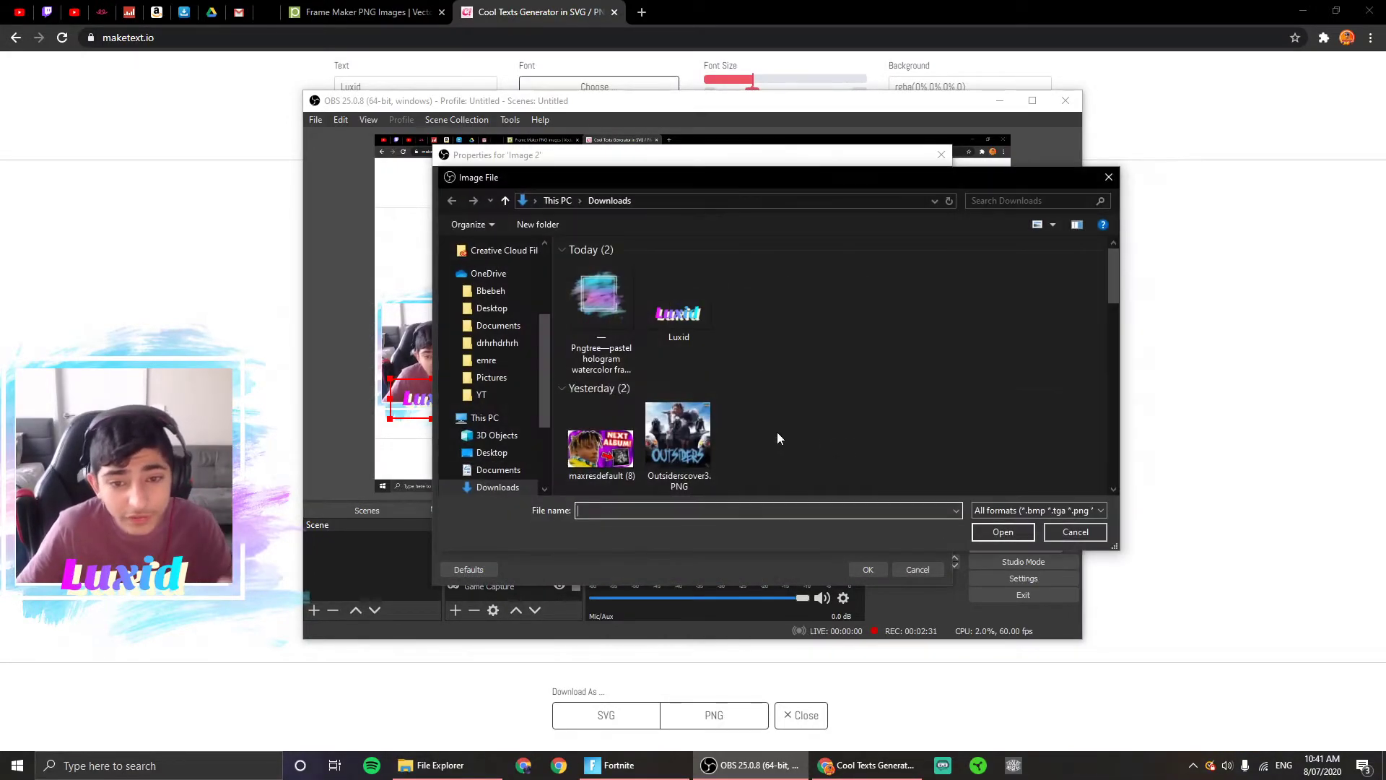
{"action": "double_click", "coordinate": [682, 319]}
{"action": "left_click", "coordinate": [867, 570]}
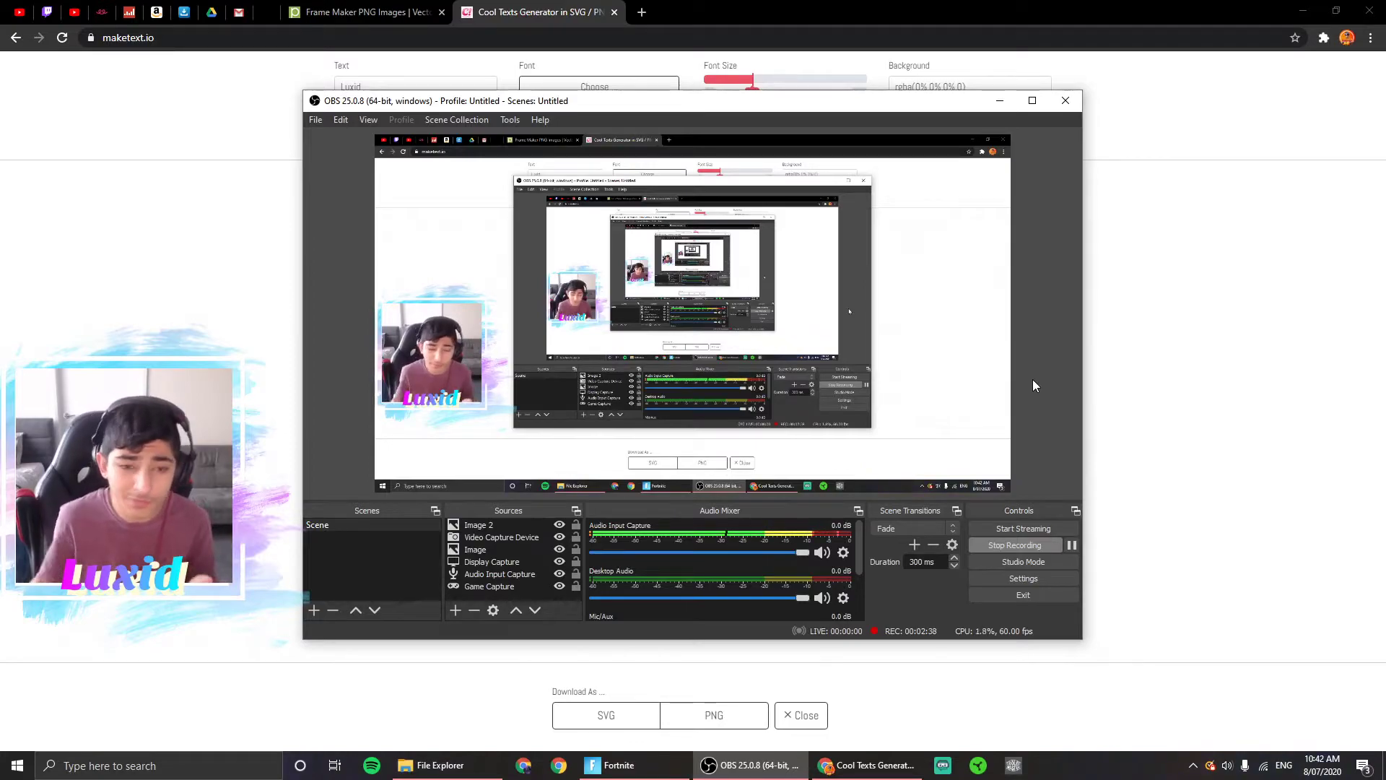
Step: Drag and crop the webcam's right edge until the feed sits inside the watercolor frame
{"action": "left_click", "coordinate": [474, 352]}
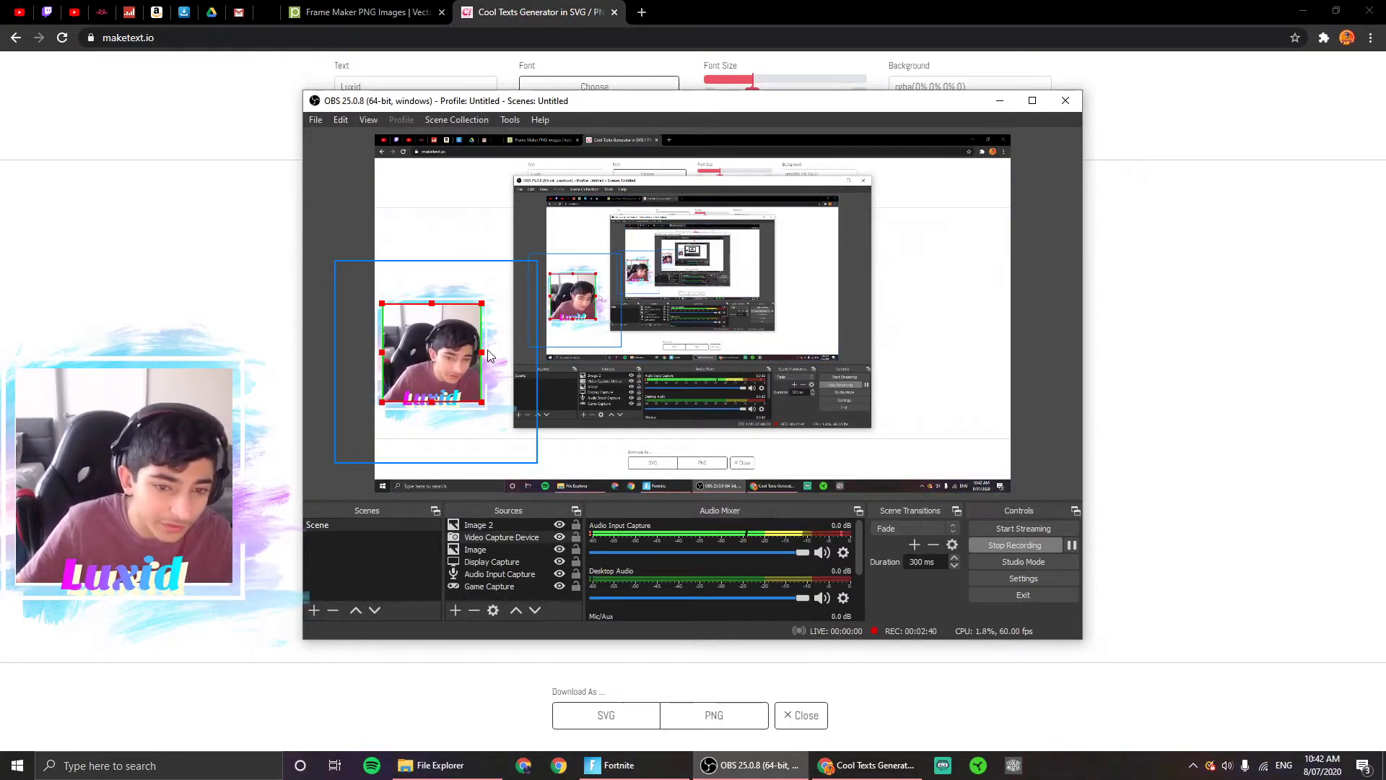
{"action": "left_click_drag", "start_coordinate": [484, 355], "coordinate": [482, 358]}
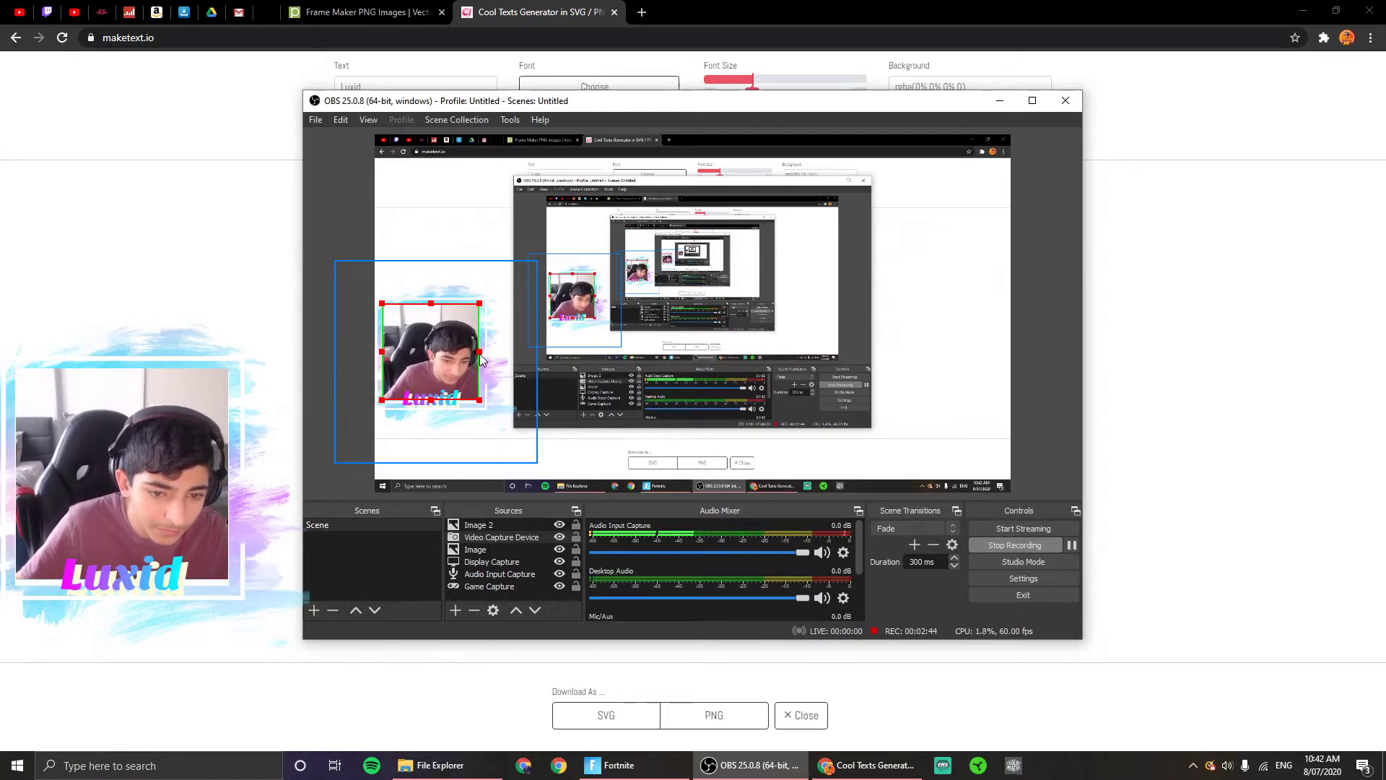
{"action": "left_click", "coordinate": [426, 354]}
{"action": "left_click", "coordinate": [469, 370]}
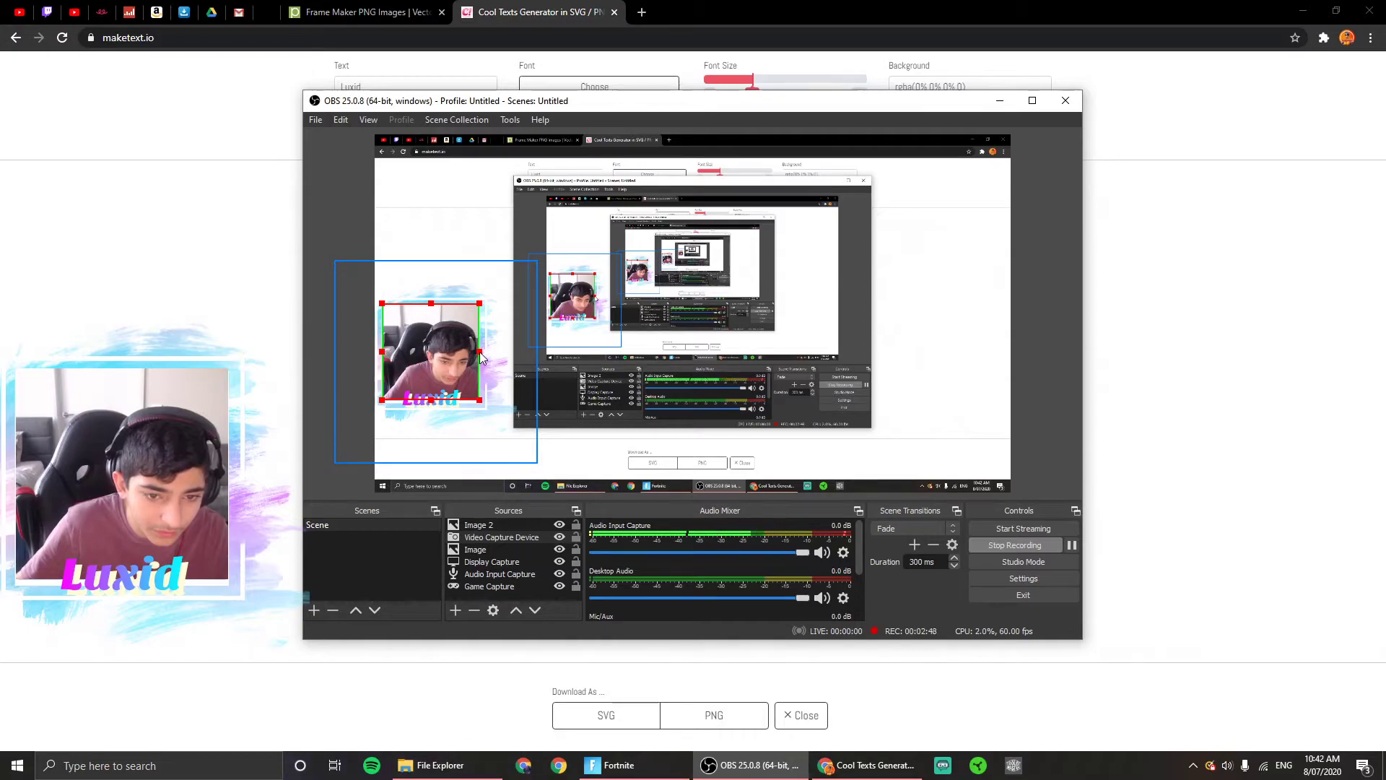
{"action": "left_click_drag", "start_coordinate": [482, 357], "coordinate": [484, 357]}
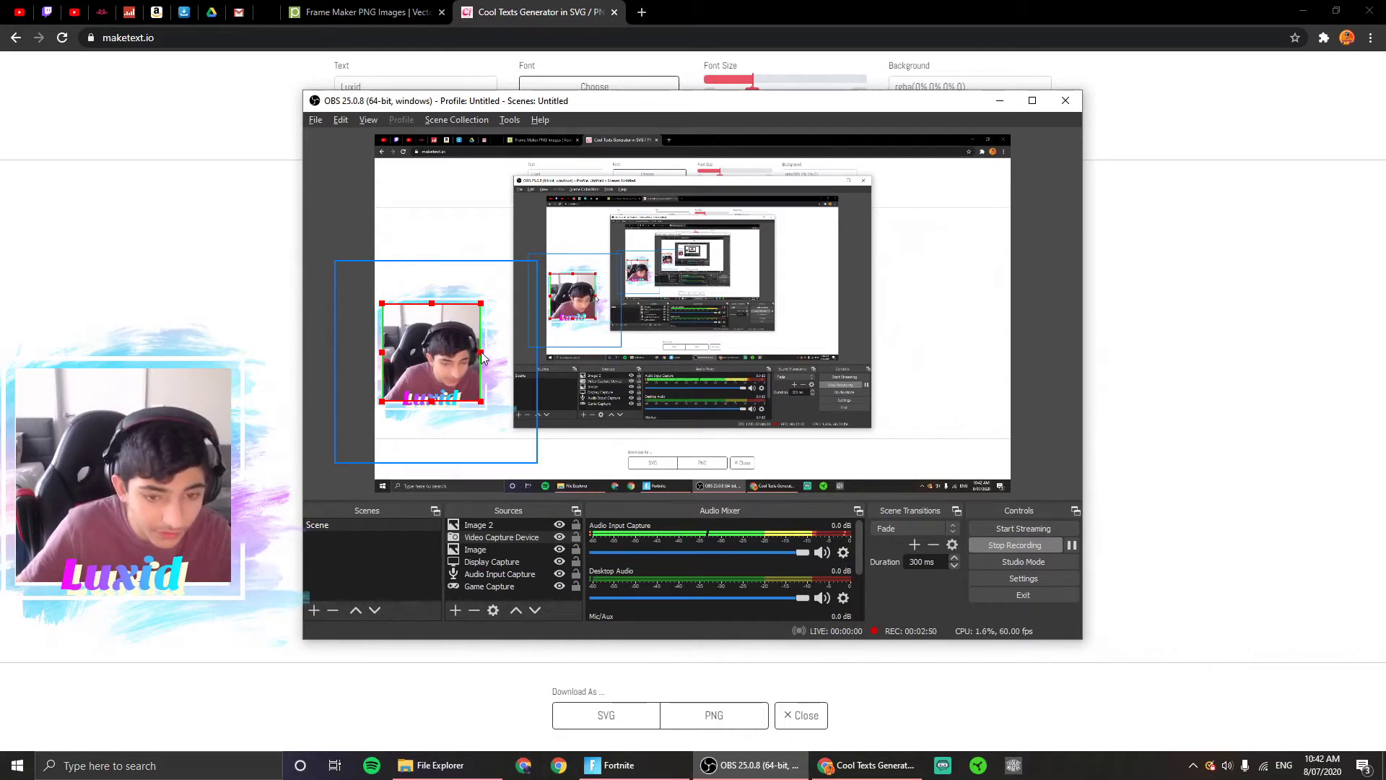
{"action": "mouse_move", "coordinate": [483, 357]}
{"action": "left_mouse_down"}
{"action": "mouse_move", "coordinate": [430, 359]}
{"action": "mouse_move", "coordinate": [500, 361]}
{"action": "left_mouse_up"}
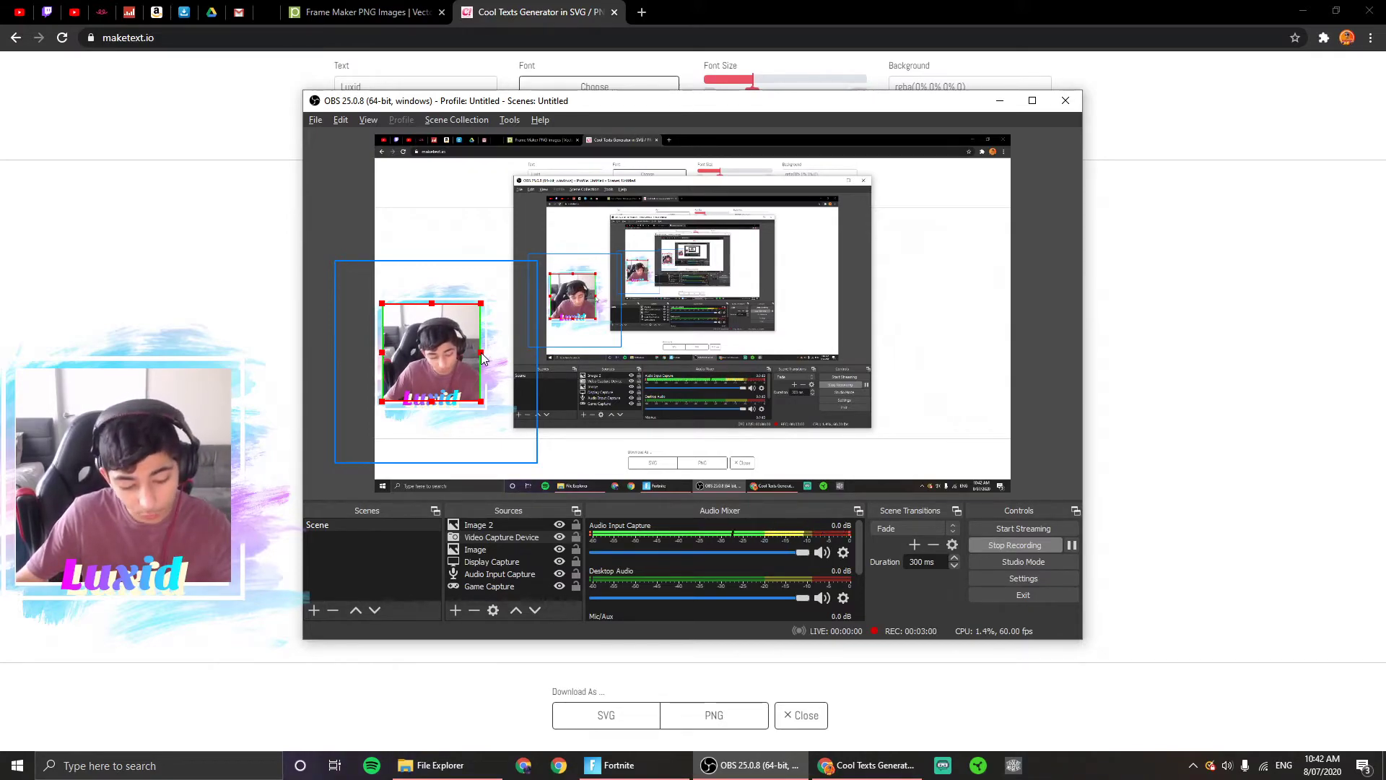
{"action": "mouse_move", "coordinate": [482, 359]}
{"action": "left_mouse_down"}
{"action": "mouse_move", "coordinate": [390, 364]}
{"action": "mouse_move", "coordinate": [491, 371]}
{"action": "mouse_move", "coordinate": [476, 373]}
{"action": "left_mouse_up"}
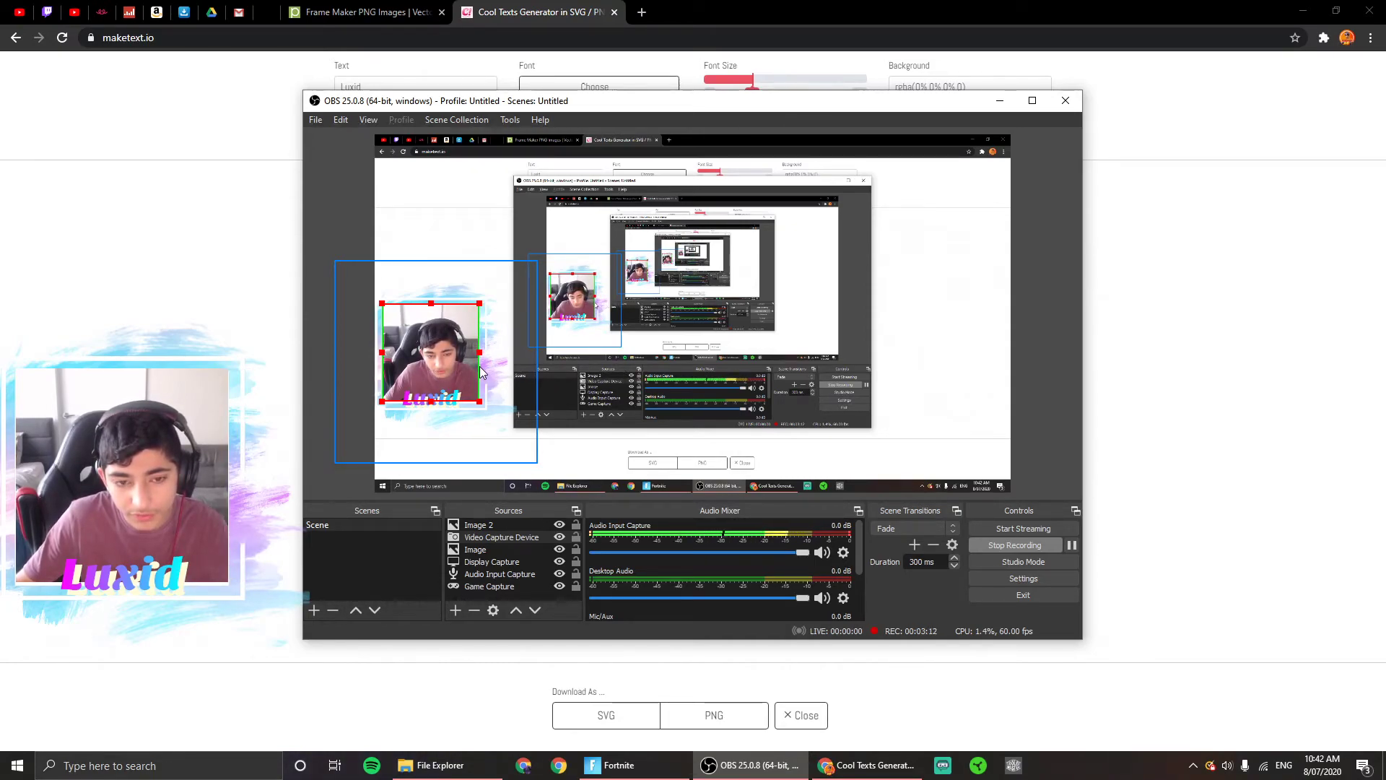
{"action": "left_click", "coordinate": [486, 371]}
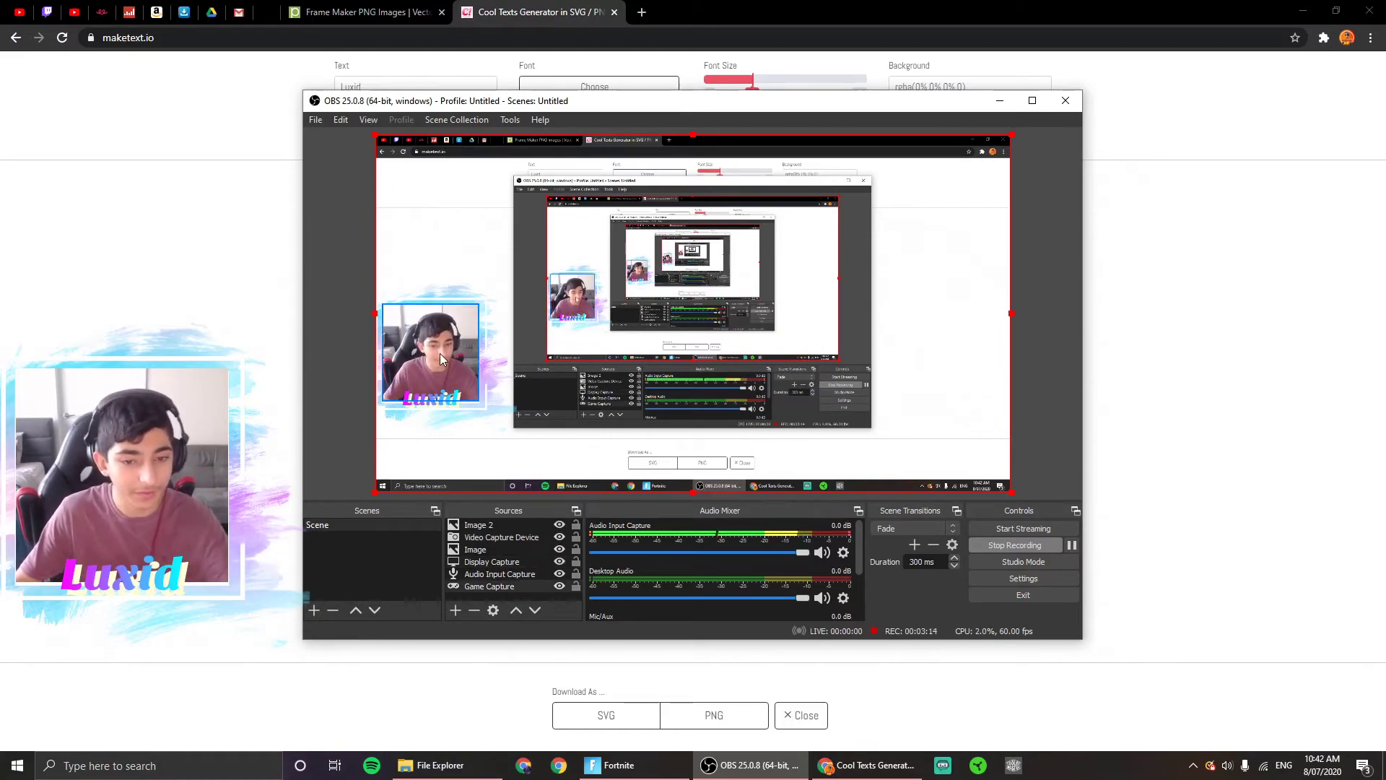
{"action": "left_click", "coordinate": [473, 353]}
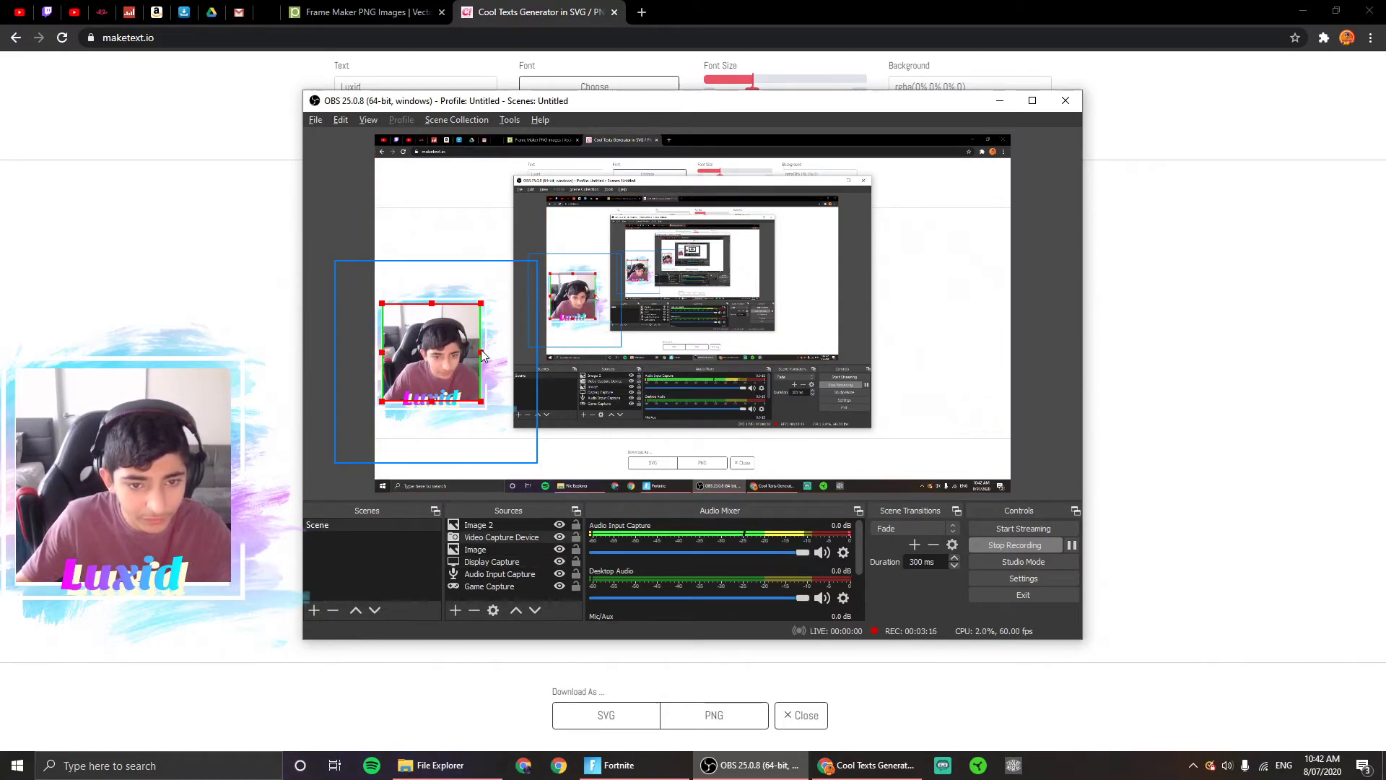
{"action": "left_click", "coordinate": [1027, 333]}
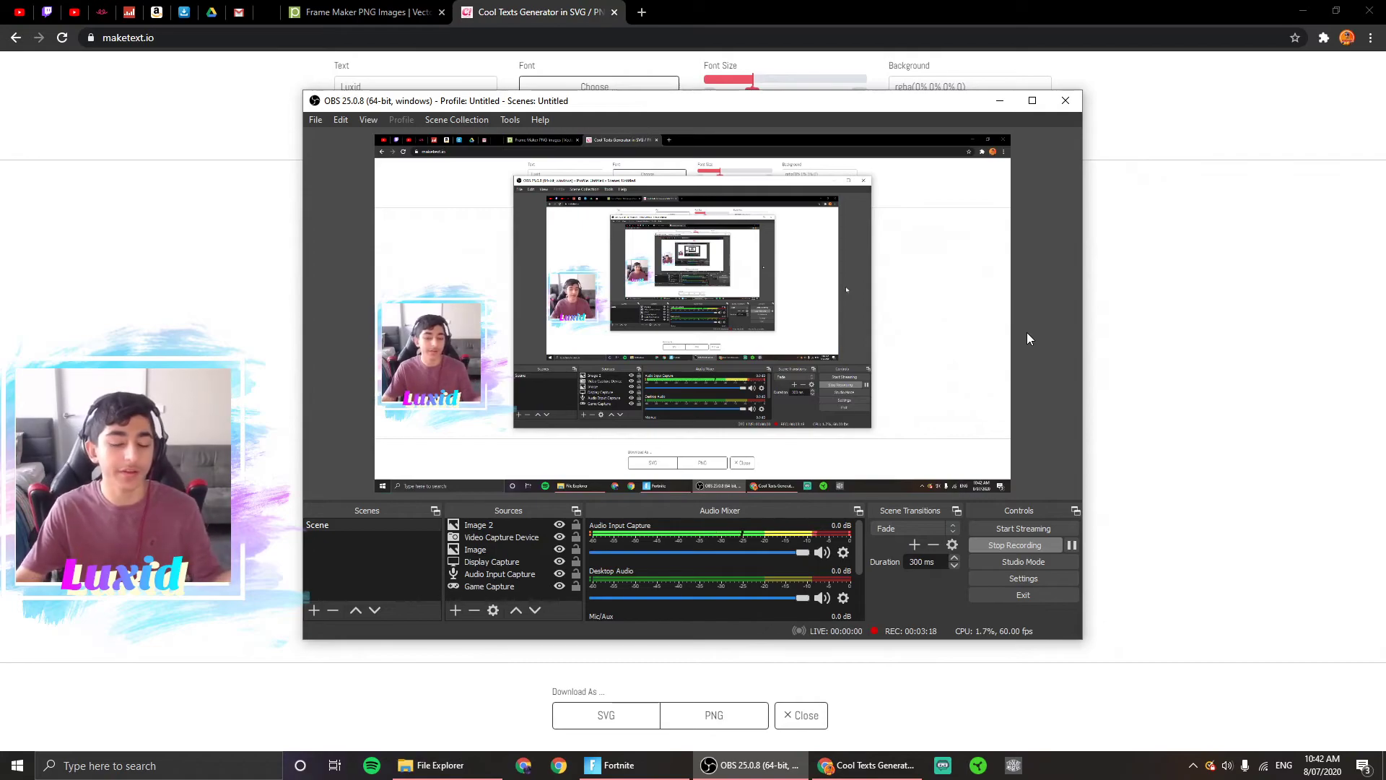
{"action": "left_click", "coordinate": [448, 340]}
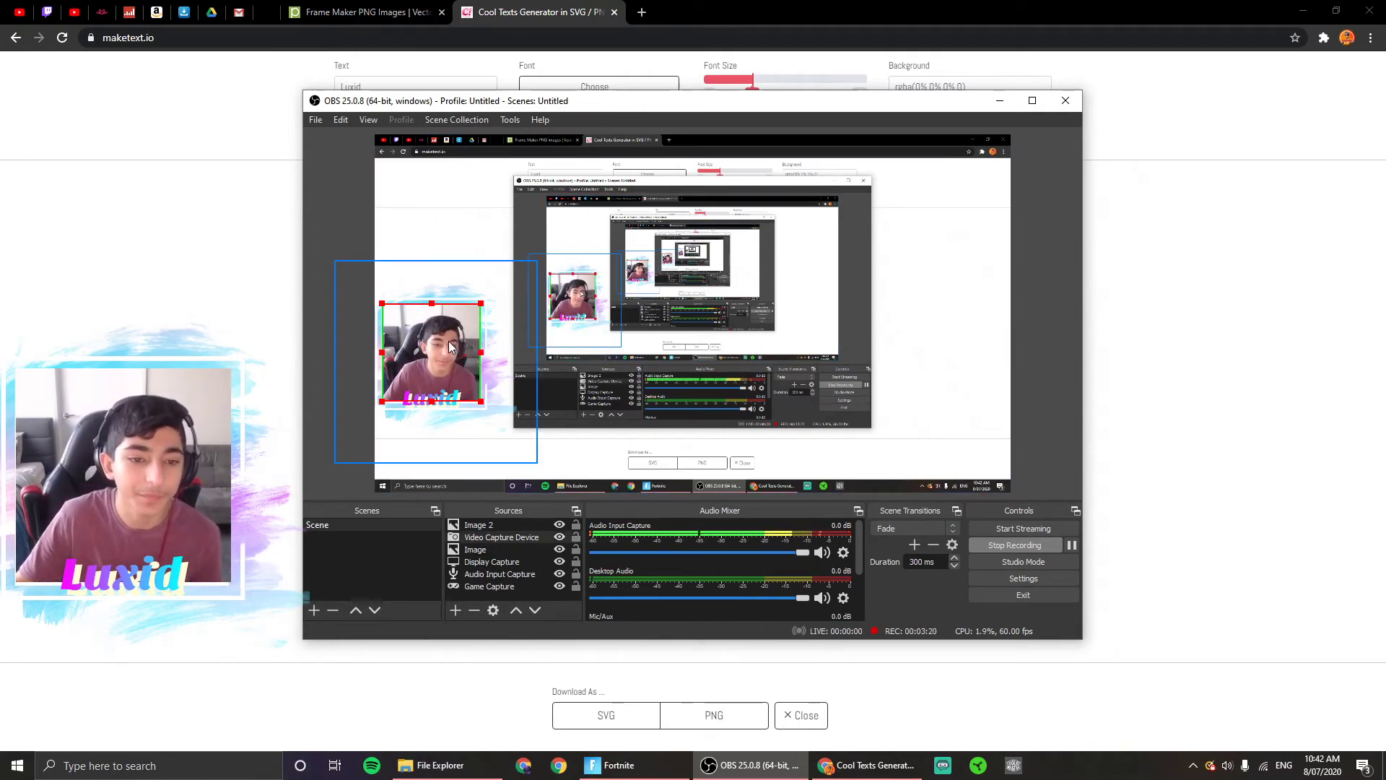
{"action": "left_click", "coordinate": [792, 321]}
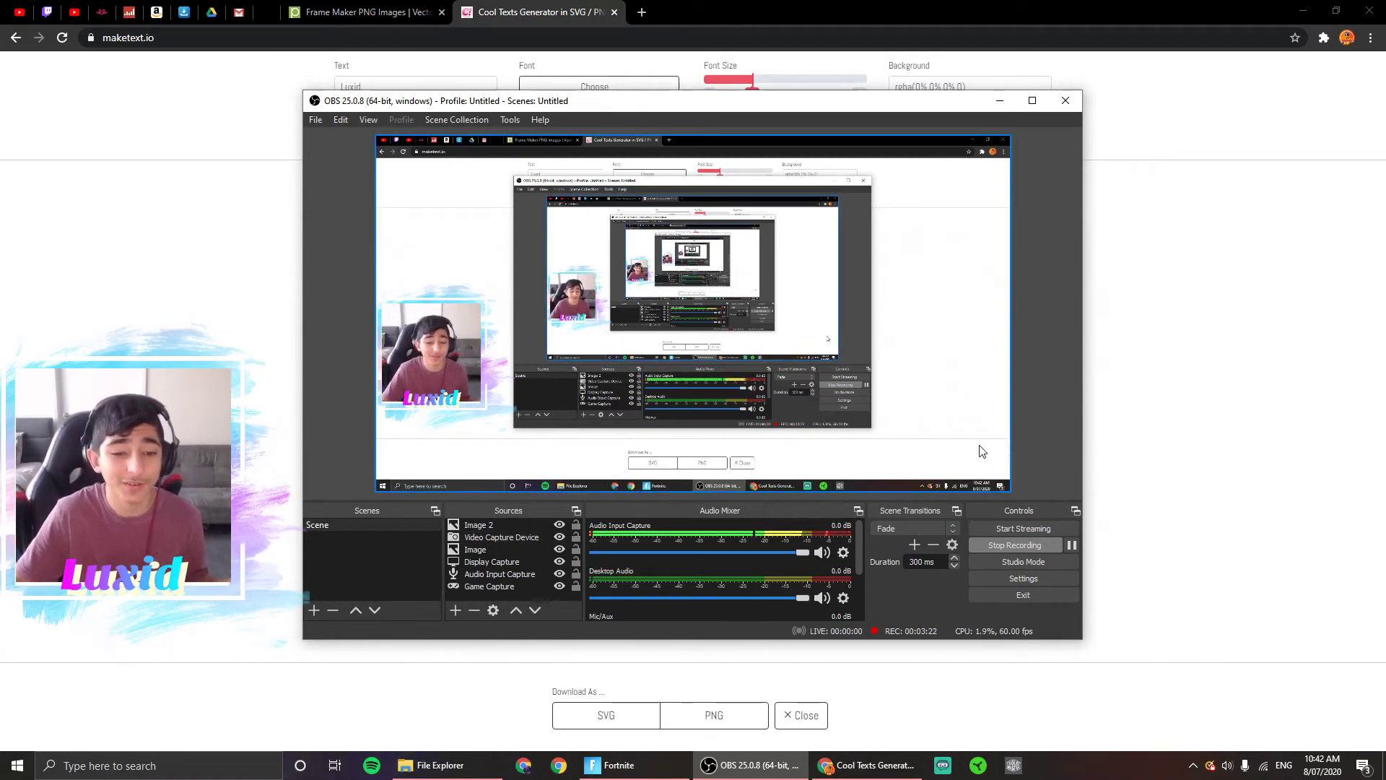